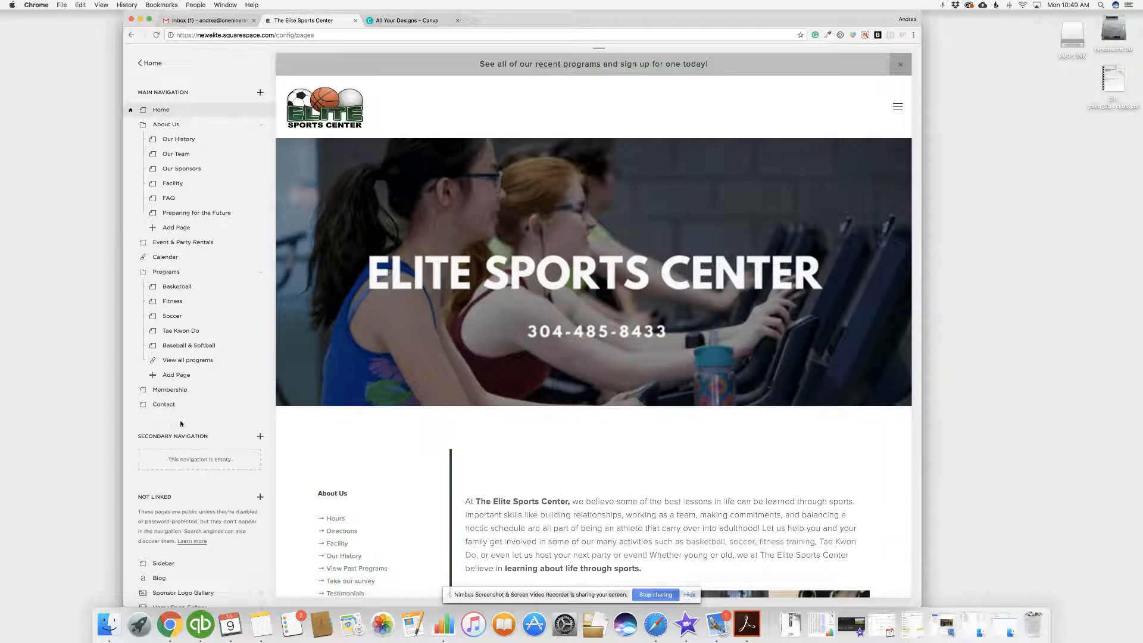
# - Open the Blog page from the Not Linked section and look through its list of posts
pyautogui.scroll(-5, 180, 424)
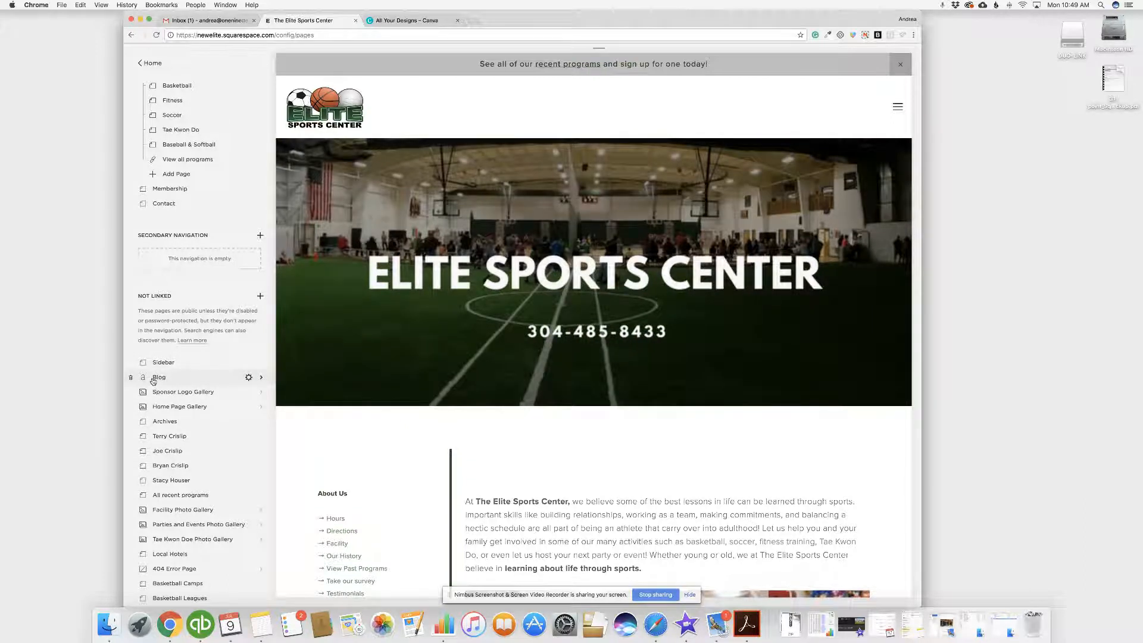
pyautogui.click(152, 382)
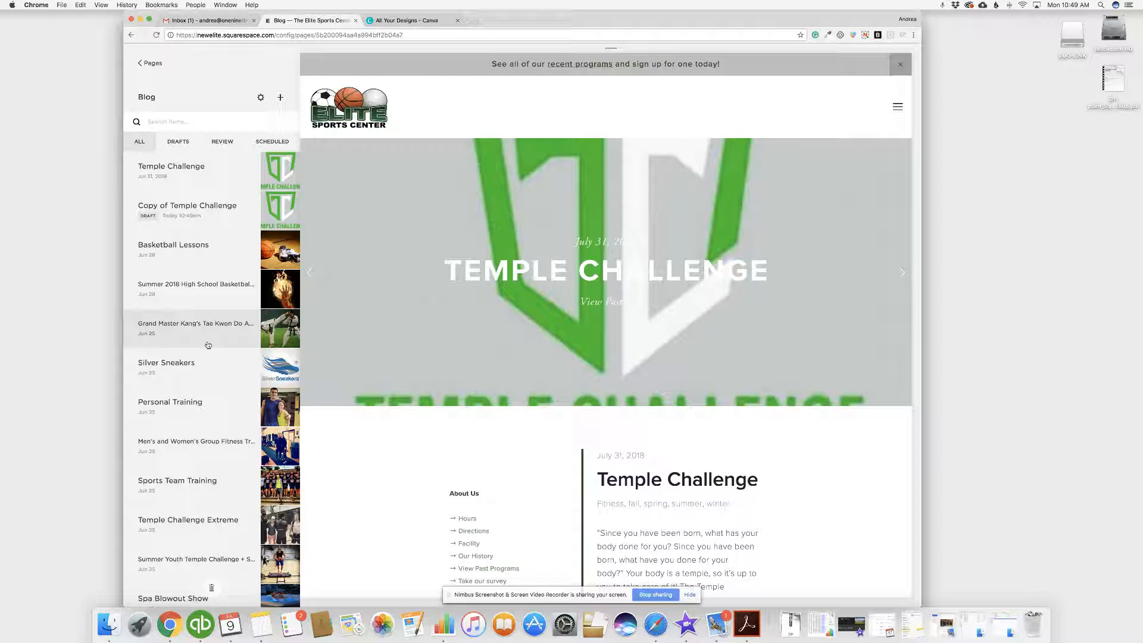
pyautogui.scroll(-1, 208, 345)
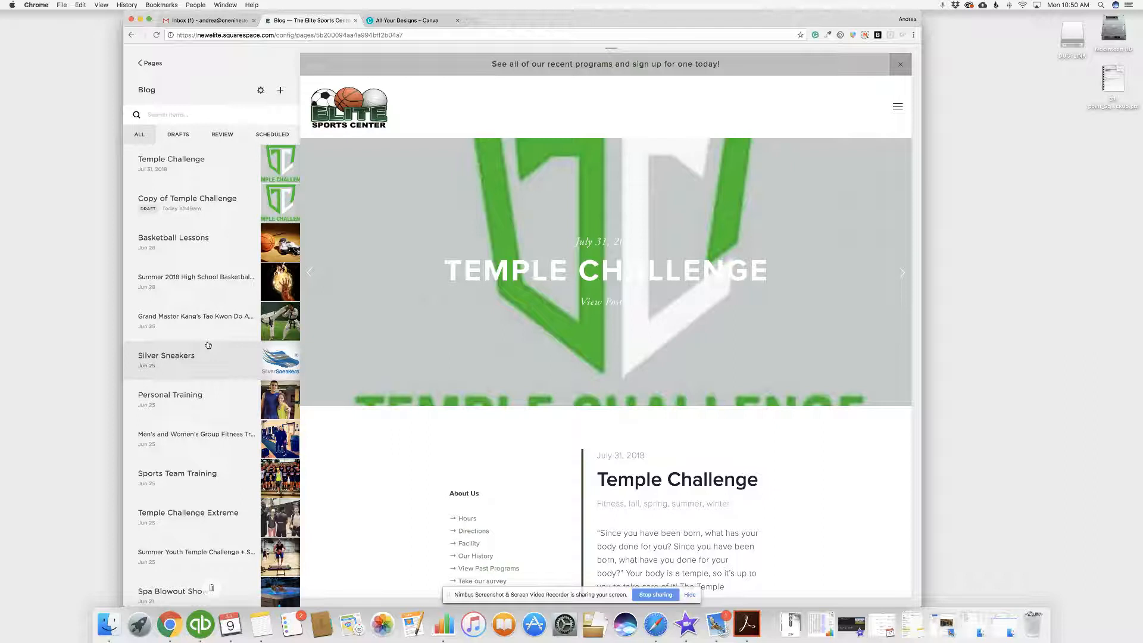
pyautogui.scroll(-4, 208, 346)
pyautogui.scroll(4, 208, 346)
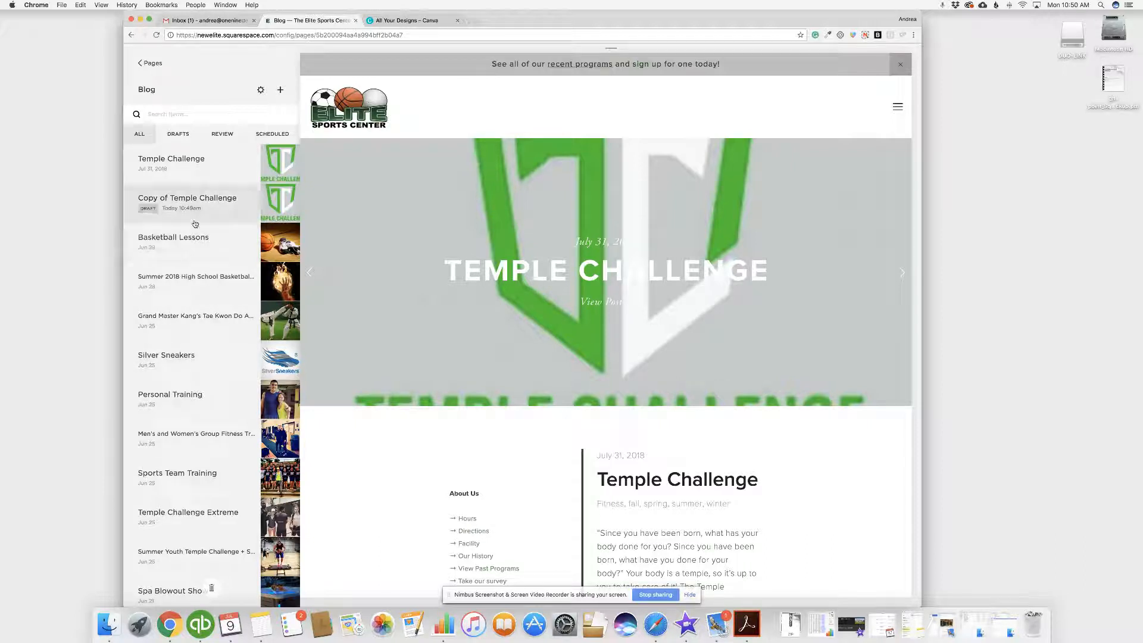
# - Delete the draft post "Copy of Temple Challenge" from the blog
pyautogui.click(233, 209)
pyautogui.click(280, 213)
pyautogui.click(309, 233)
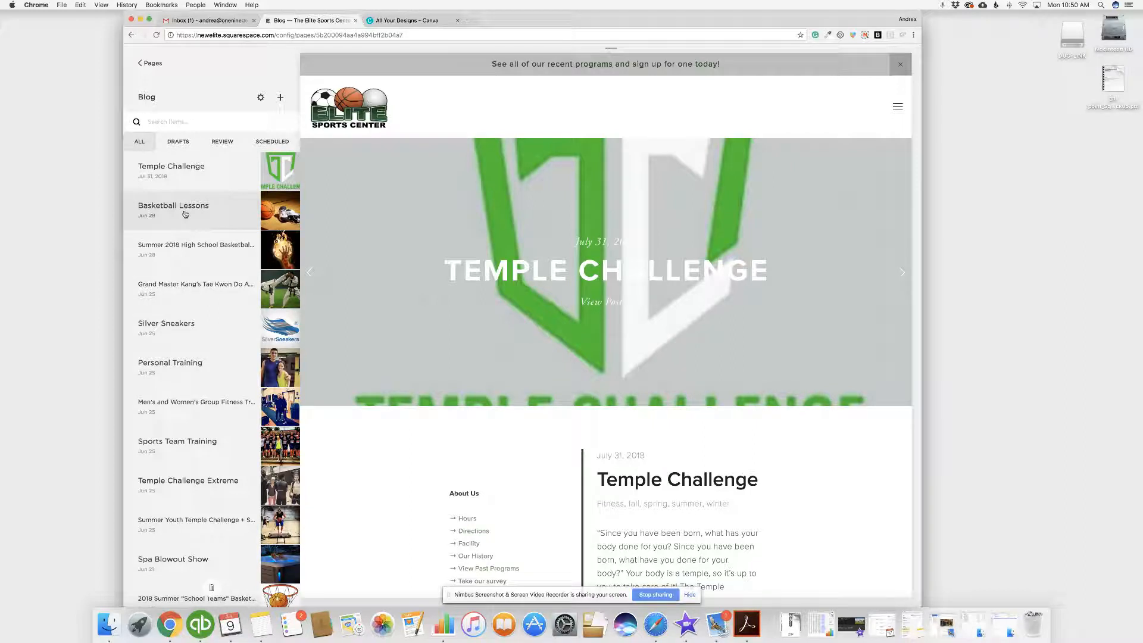
# - Open the "Basketball Lessons" post for editing and duplicate it
pyautogui.click(185, 213)
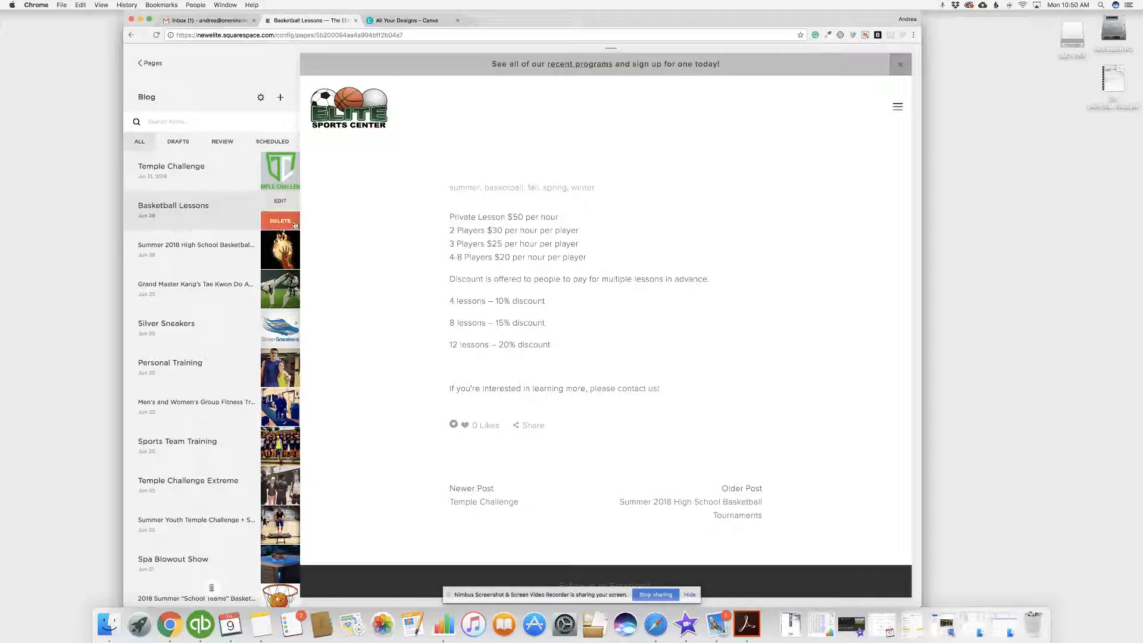
pyautogui.click(275, 201)
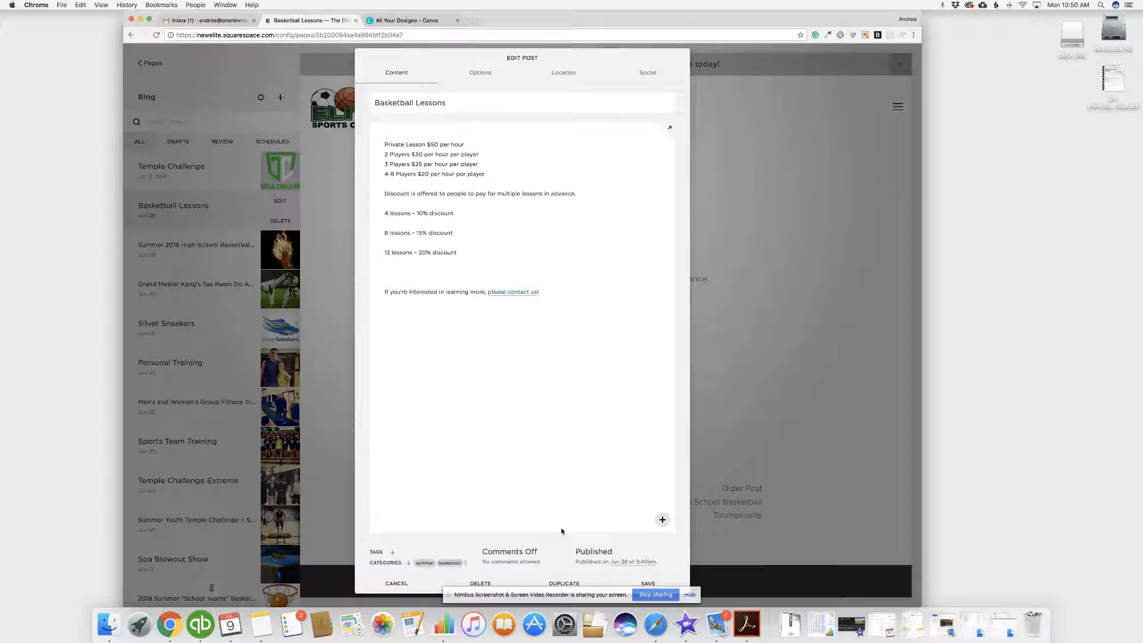
pyautogui.click(570, 583)
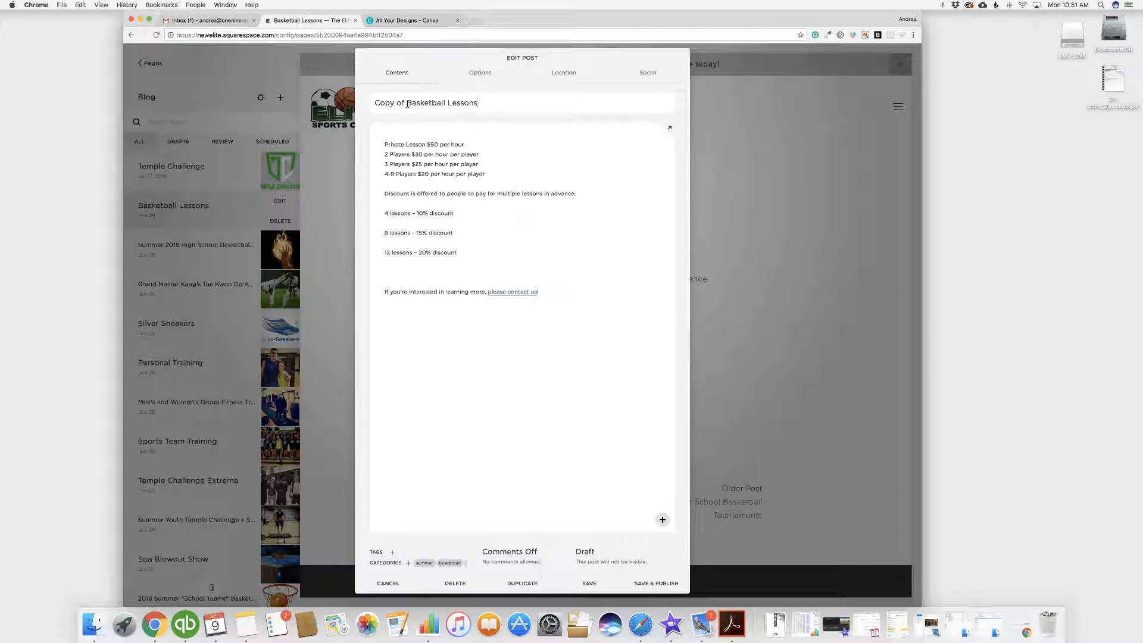
# - Retitle the duplicated post "Basketball Training Post"
pyautogui.moveTo(406, 102); pyautogui.dragTo(370, 103)
pyautogui.press('BackSpace')
pyautogui.moveTo(445, 103); pyautogui.dragTo(415, 102)
pyautogui.write('Training Post')
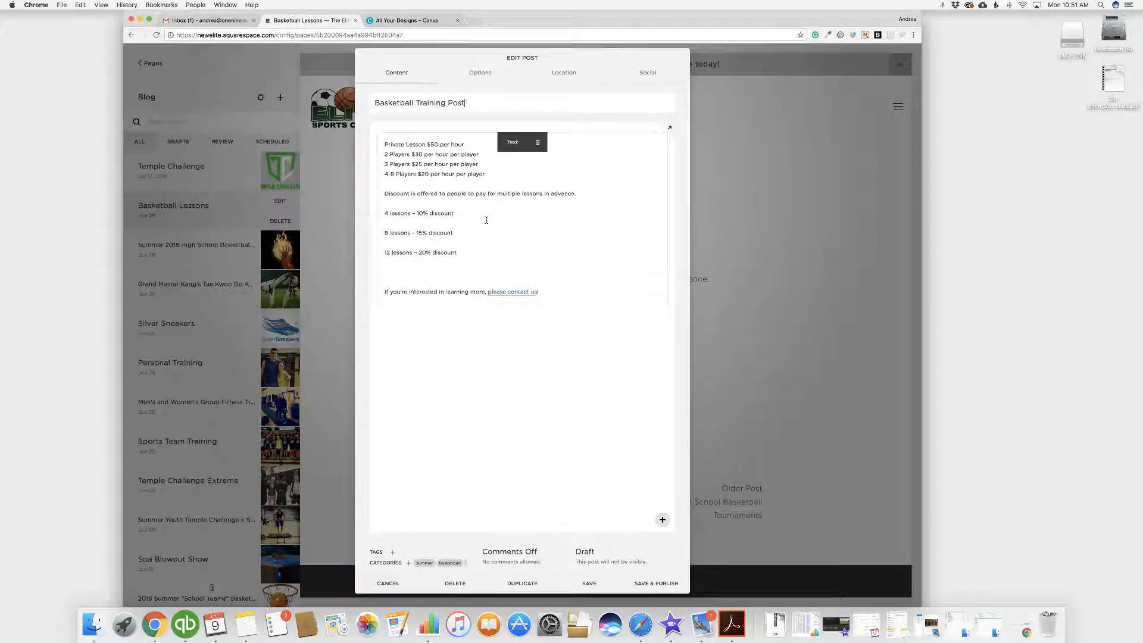
# - Delete all the body text of the duplicated post, from the lesson prices through the contact line
pyautogui.moveTo(384, 144); pyautogui.dragTo(522, 254)
pyautogui.moveTo(574, 285); pyautogui.dragTo(570, 293)
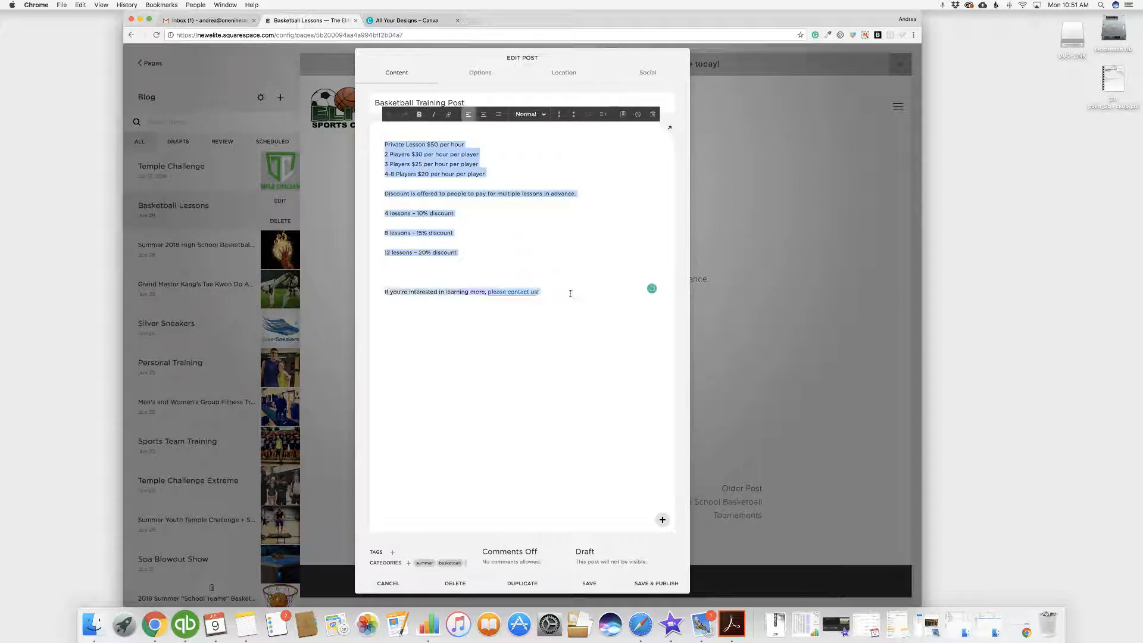
pyautogui.press('BackSpace')
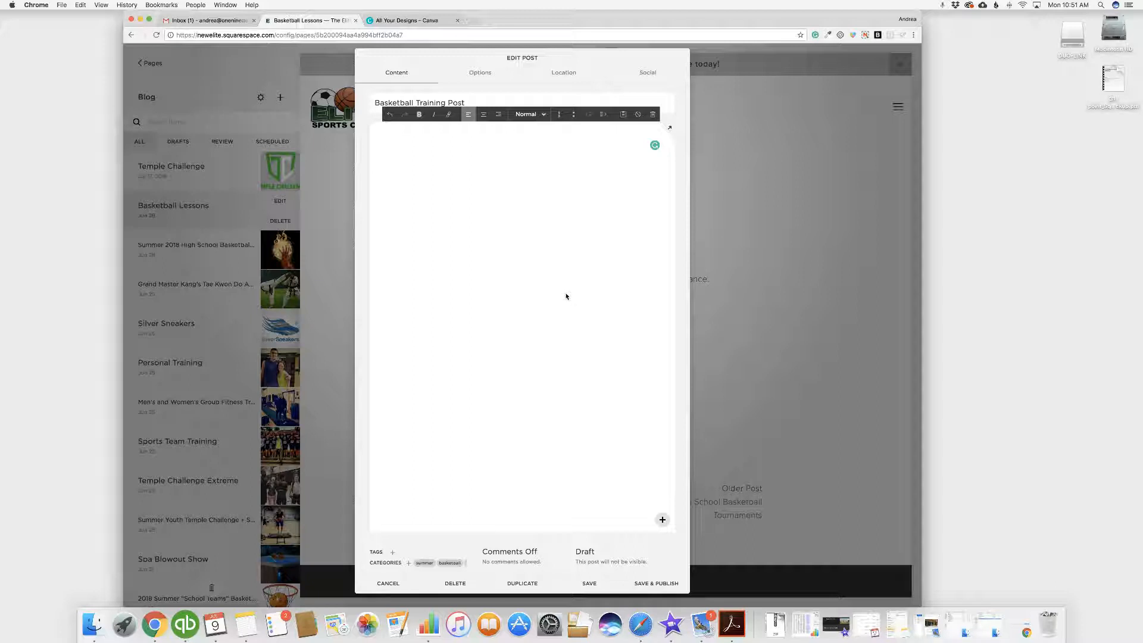
# - Switch to Notes and copy the "Advice from someone" and "Compelling content" sections from the note named Text
pyautogui.click(247, 623)
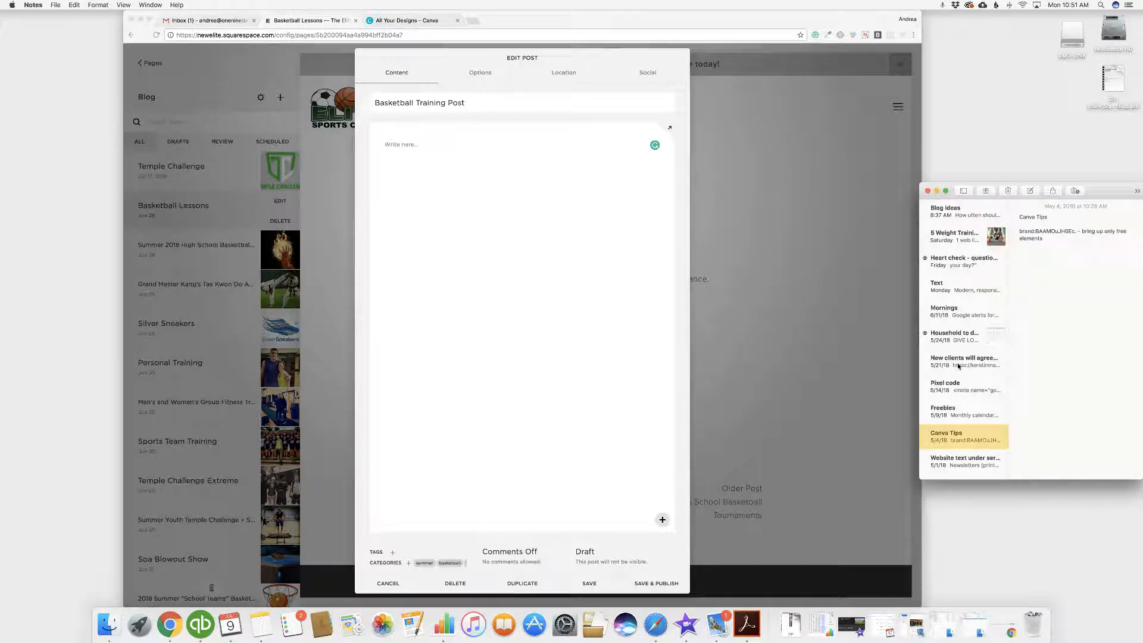
pyautogui.click(954, 290)
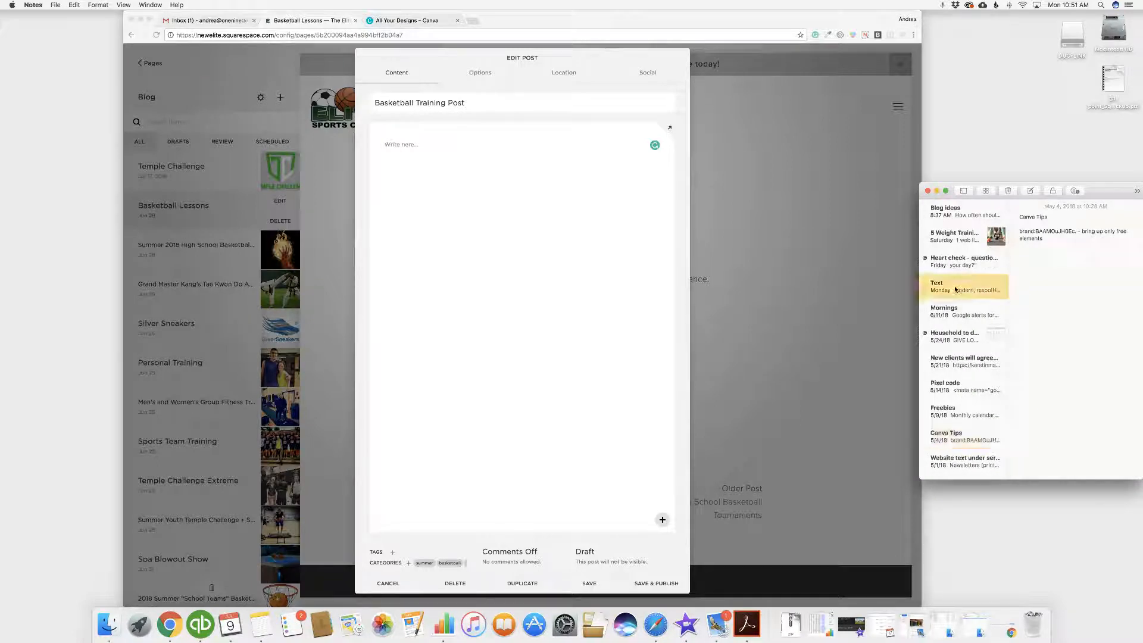
pyautogui.moveTo(1020, 296); pyautogui.dragTo(1130, 417)
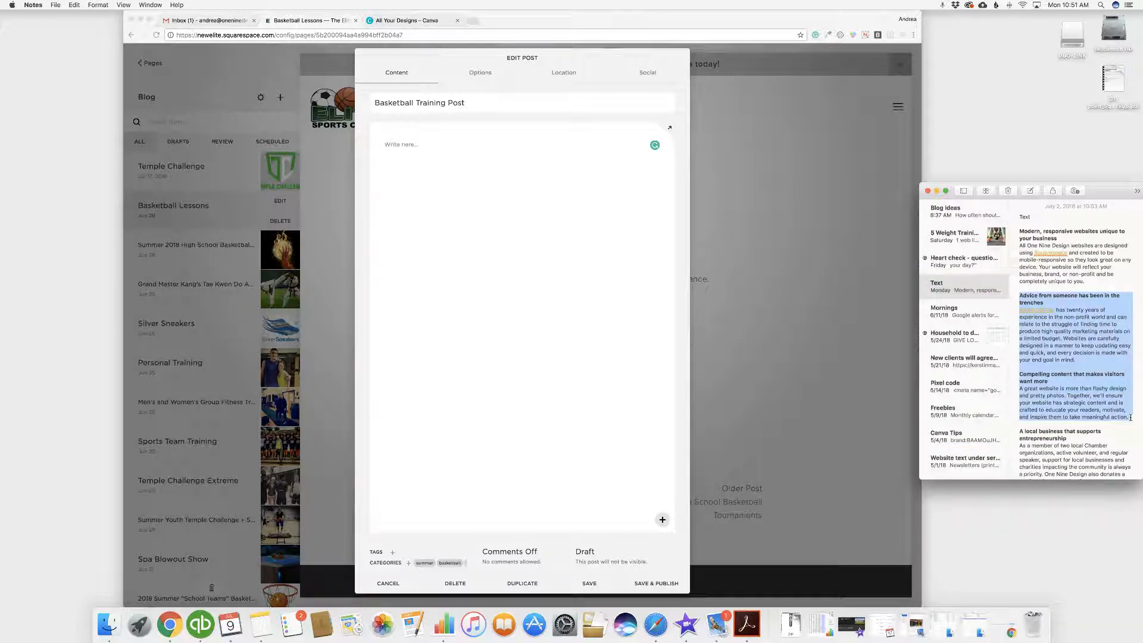
pyautogui.press('super+c')
# - Insert the copied sections into the body of the blog post as plain text
pyautogui.click(417, 149)
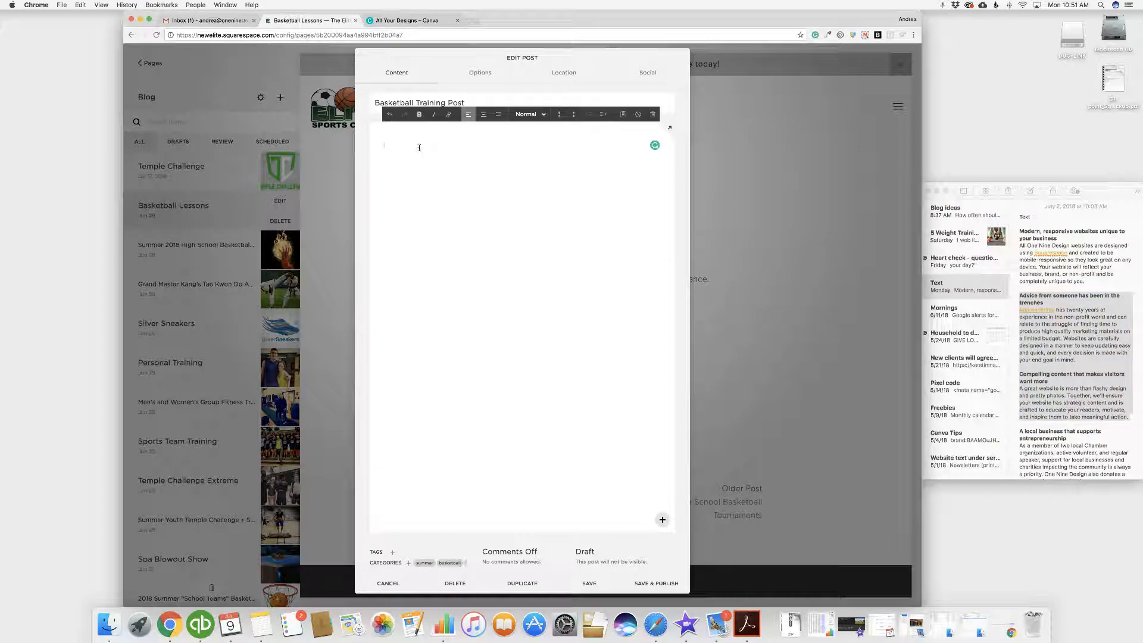
pyautogui.click(624, 116)
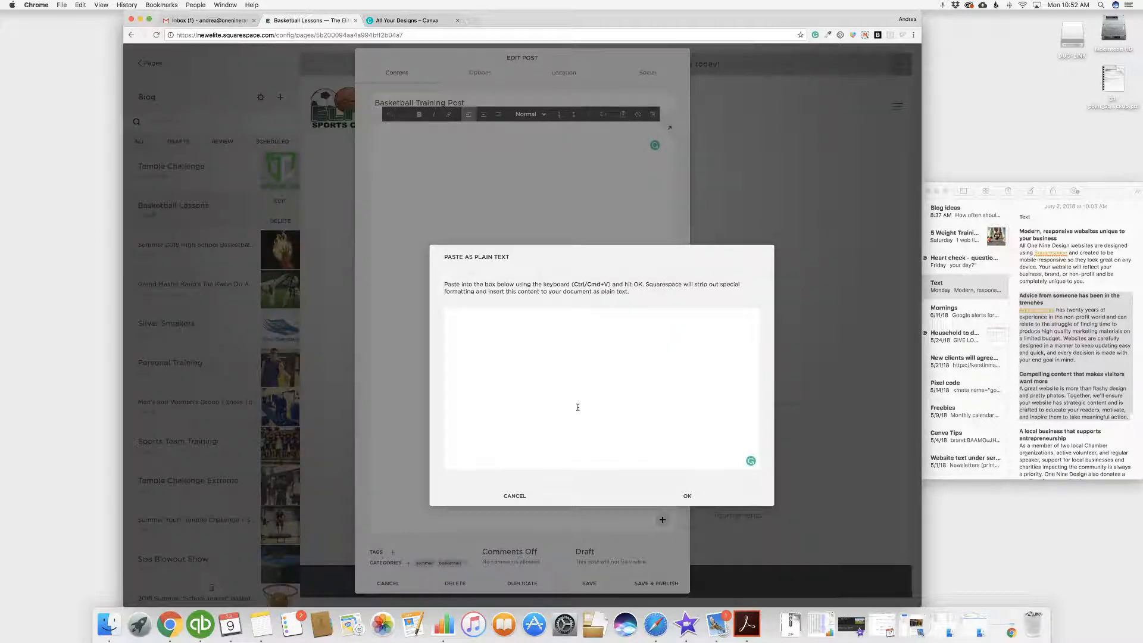
pyautogui.press('super+v')
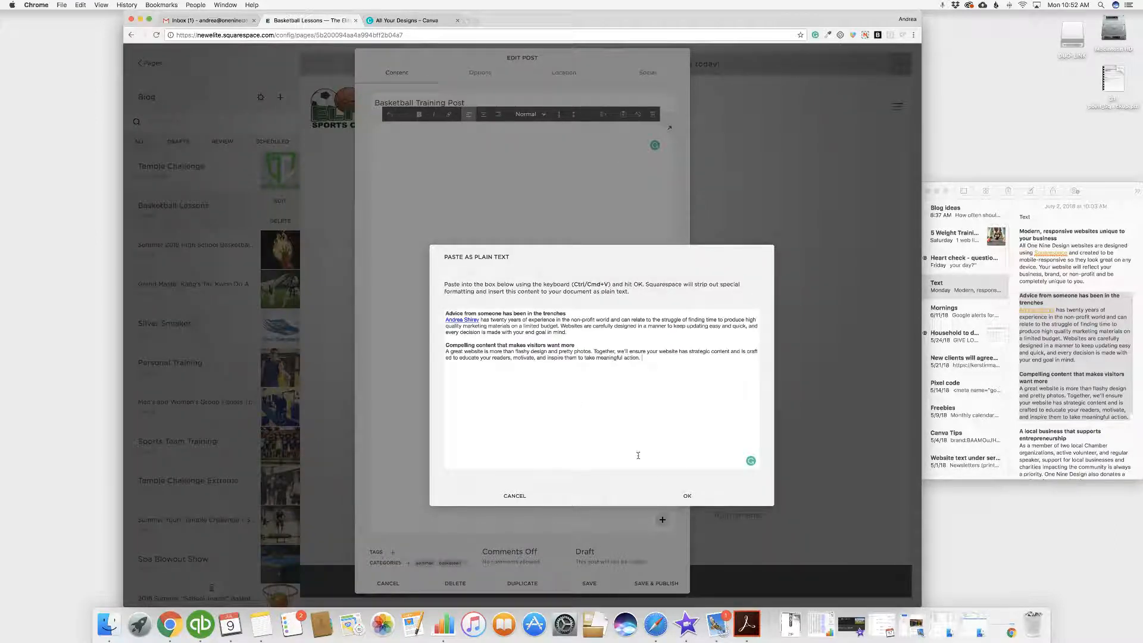
pyautogui.click(685, 495)
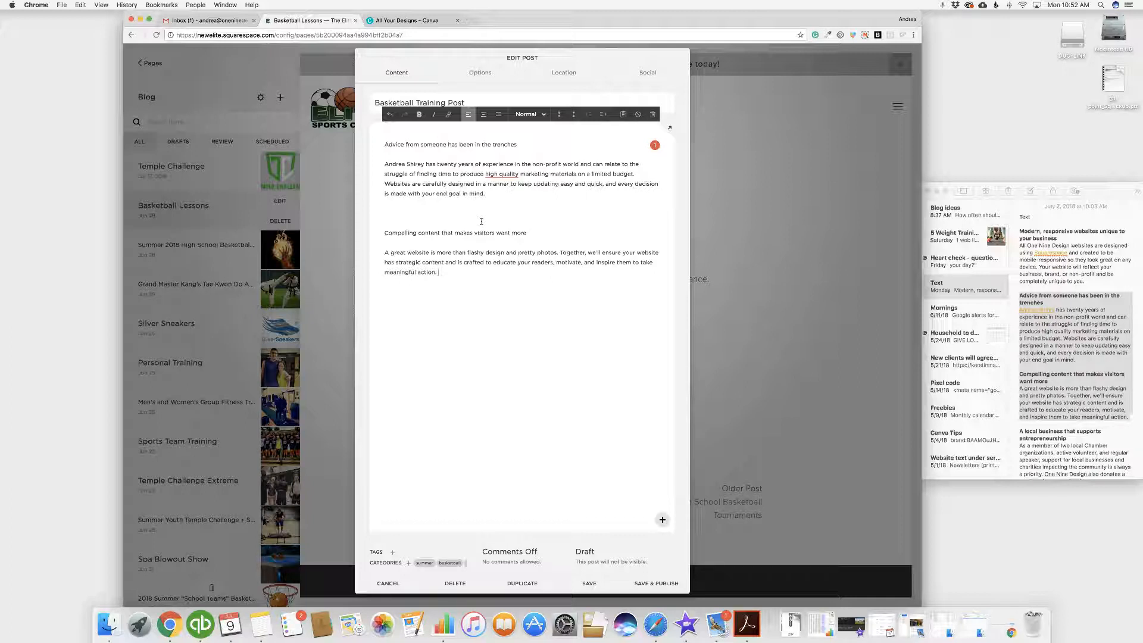
# - Correct the flagged spelling to "high-quality" and remove the extra blank line above "Compelling content that makes visitors want more"
pyautogui.rightClick(502, 173)
pyautogui.click(500, 186)
pyautogui.click(461, 212)
pyautogui.press('BackSpace')
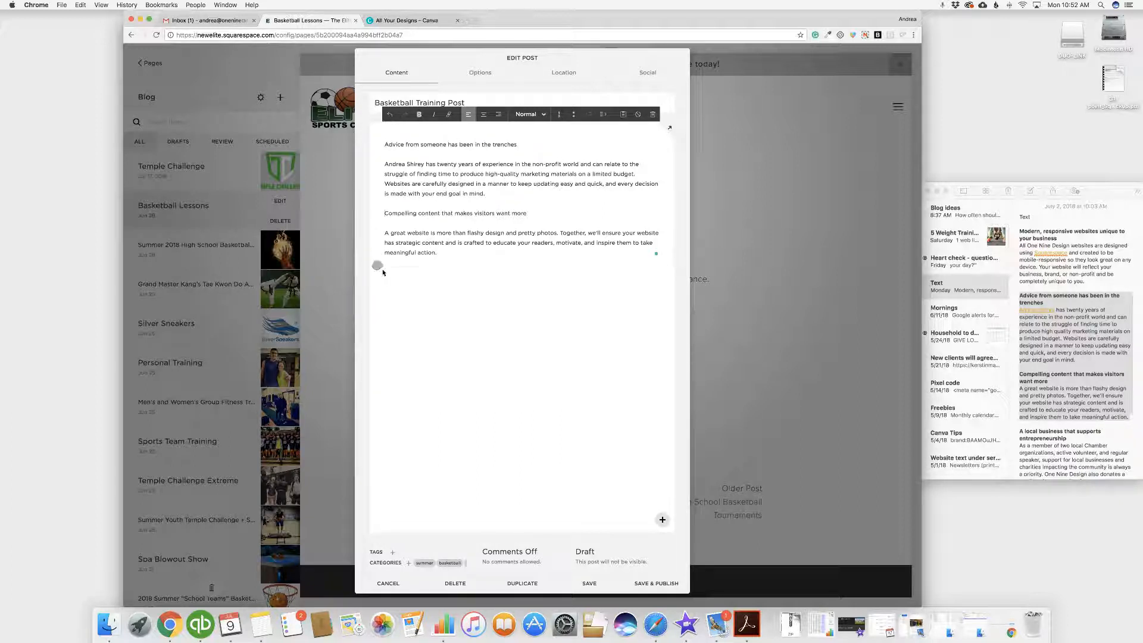
# - Add an image block directly below the last paragraph of the post
pyautogui.click(377, 265)
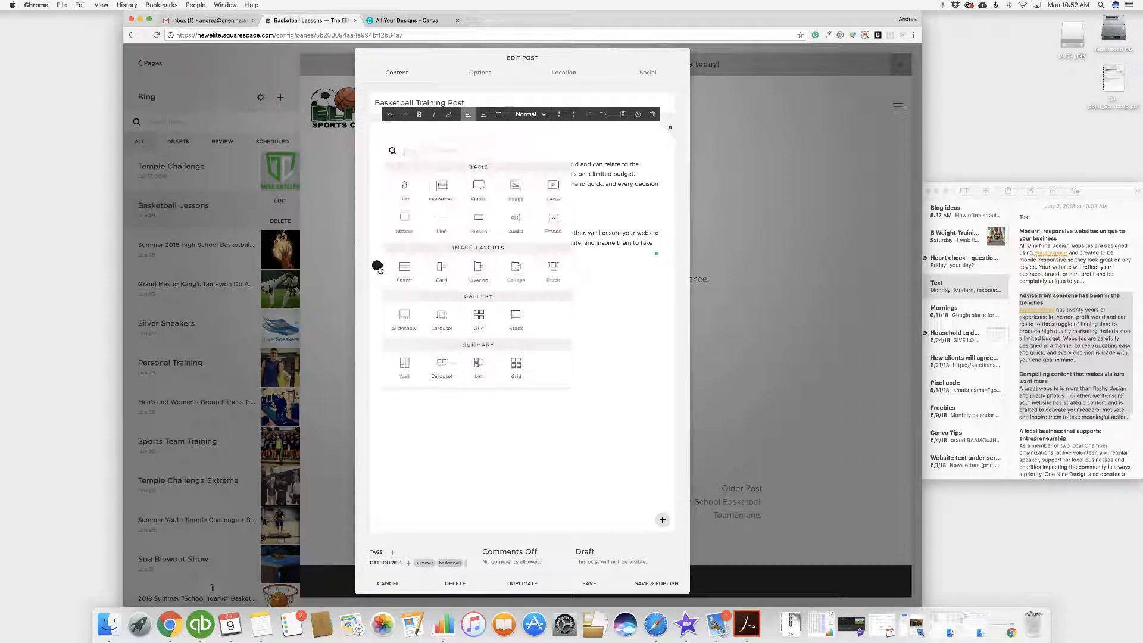
pyautogui.scroll(-2, 524, 279)
pyautogui.scroll(2, 524, 280)
pyautogui.click(524, 279)
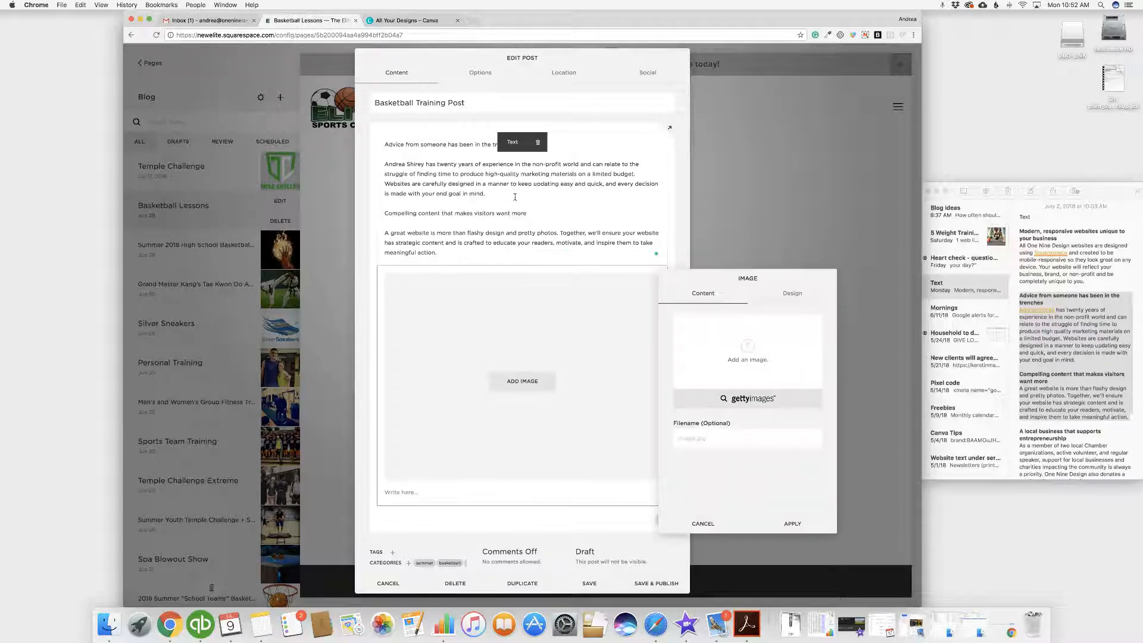
# - Upload arrow.png from the Stock photos folder under Documents > One Nine Design into the image block
pyautogui.click(746, 348)
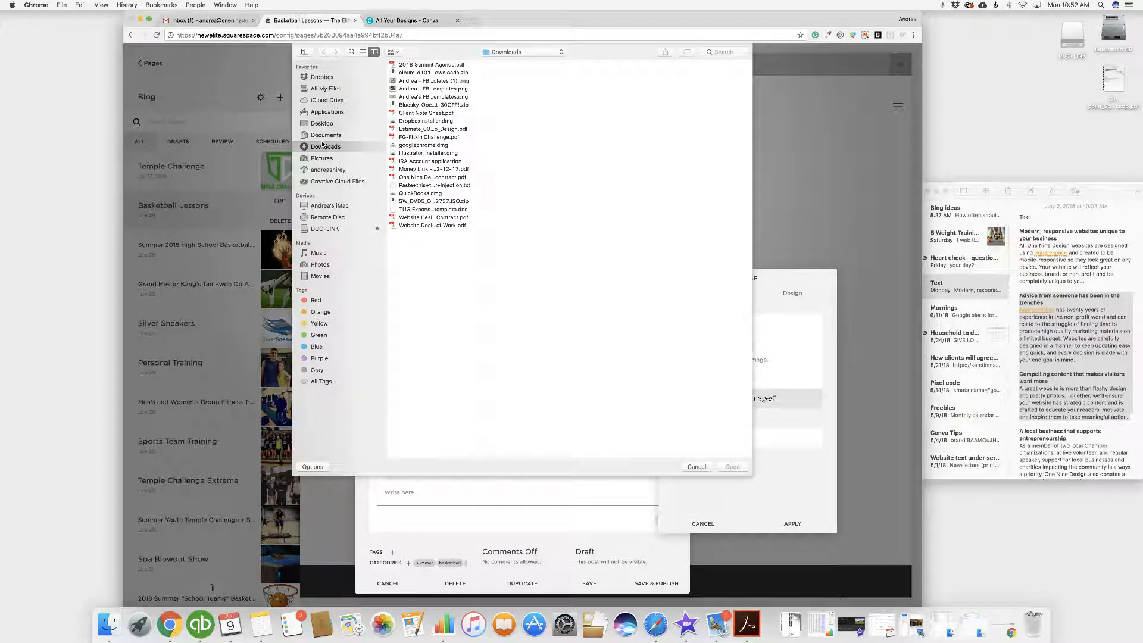
pyautogui.click(325, 135)
pyautogui.click(420, 88)
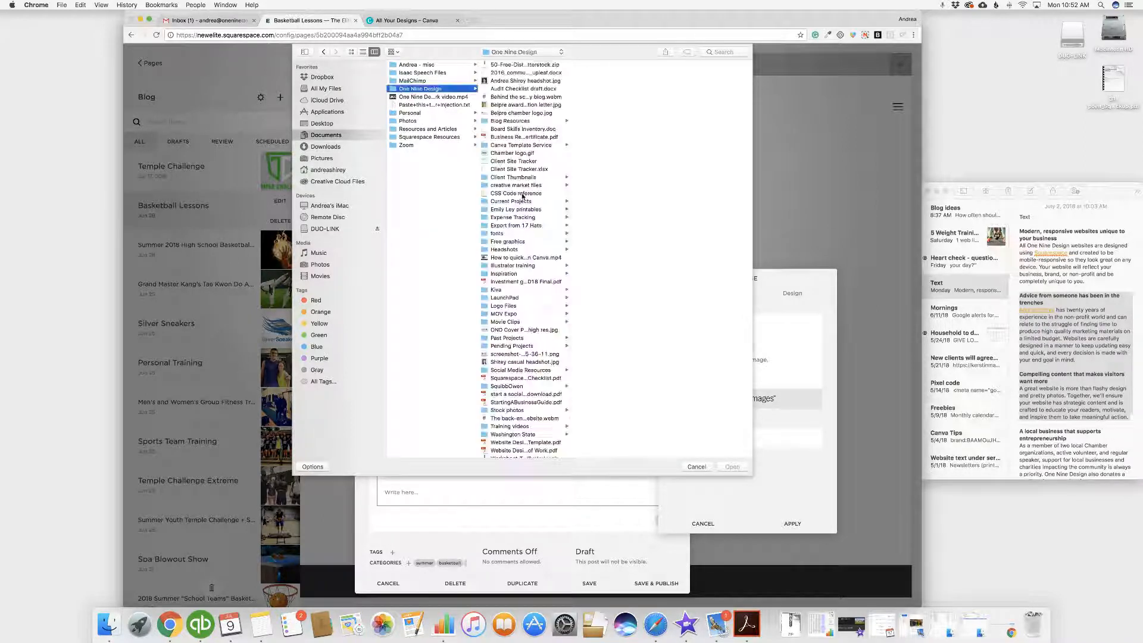
pyautogui.click(507, 410)
pyautogui.click(595, 113)
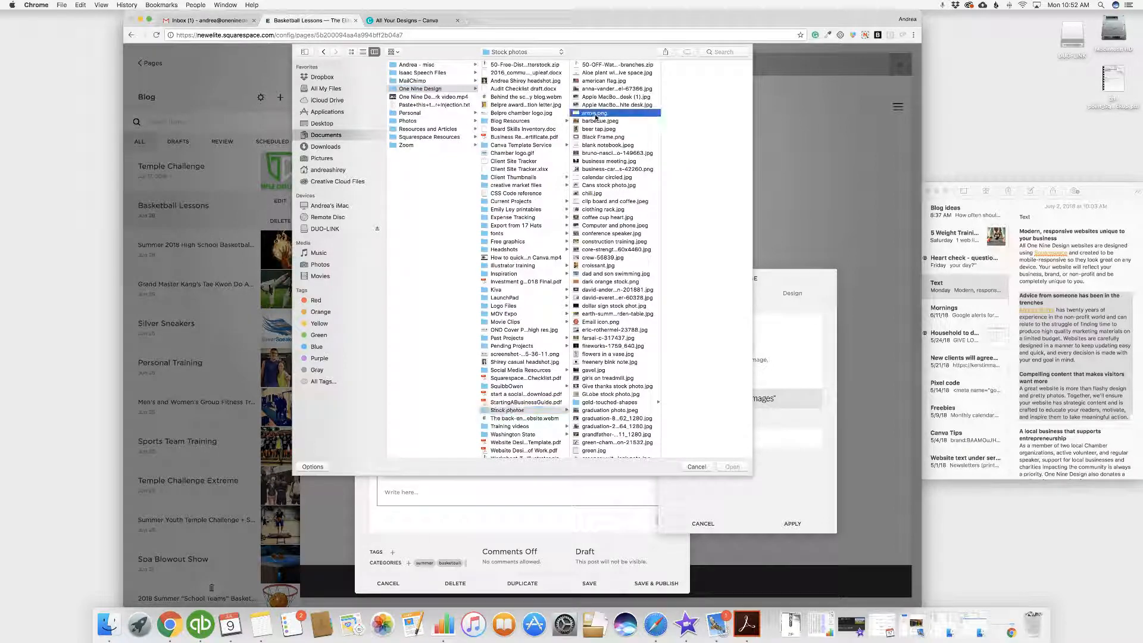
pyautogui.click(732, 467)
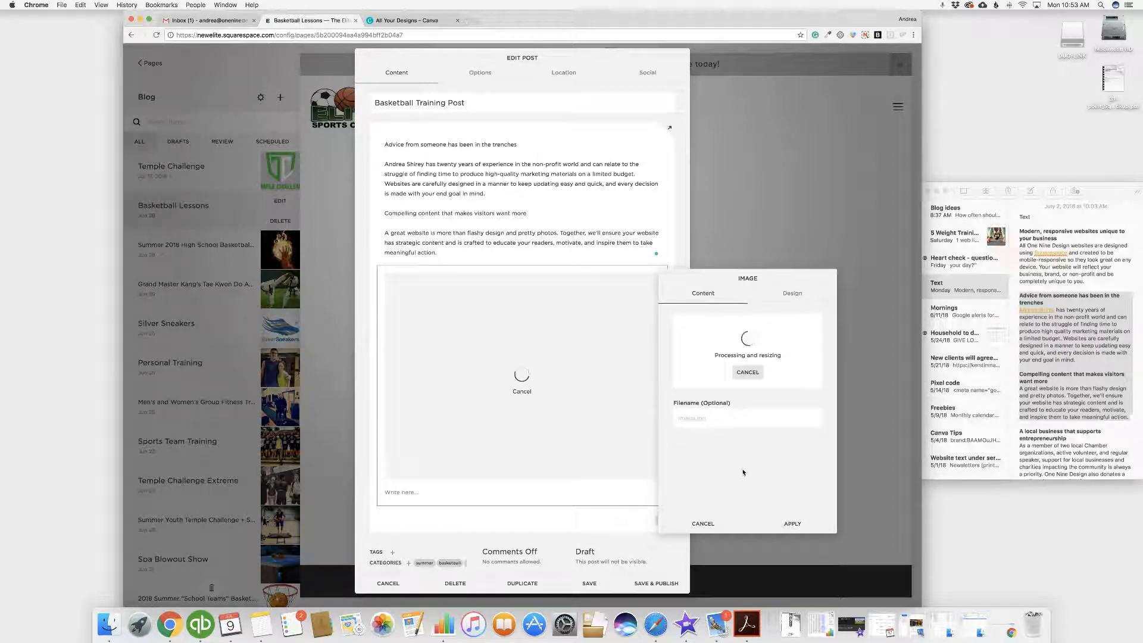
# - Review the image block's layout, caption and clickthrough URL options, and apply the block with the file name arrow.png
pyautogui.click(789, 294)
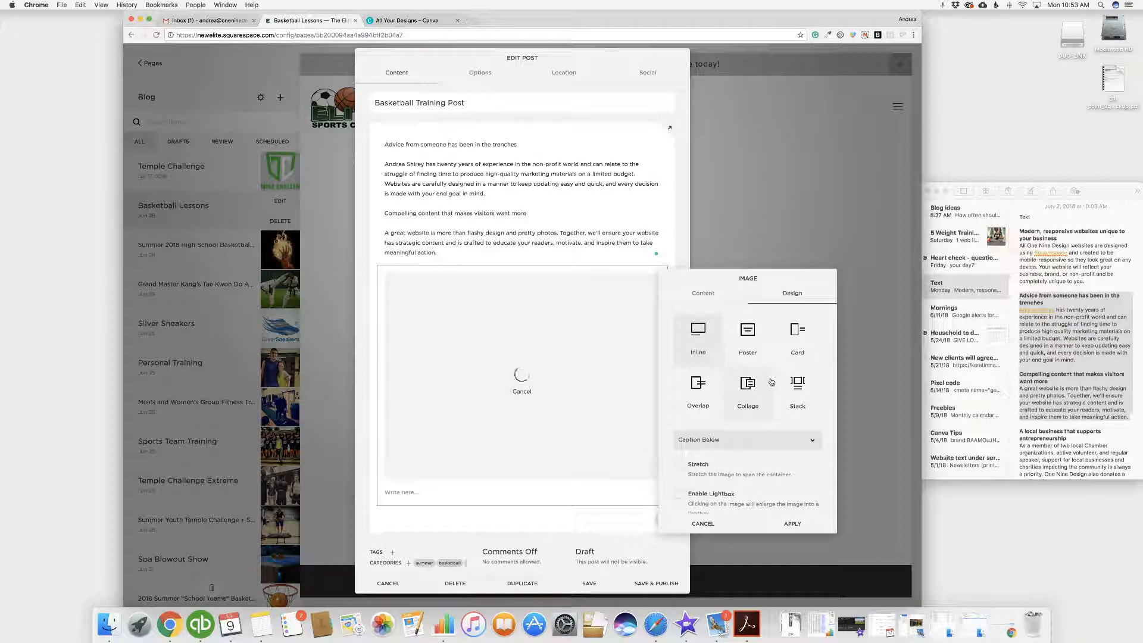
pyautogui.scroll(-1, 771, 382)
pyautogui.scroll(-1, 771, 382)
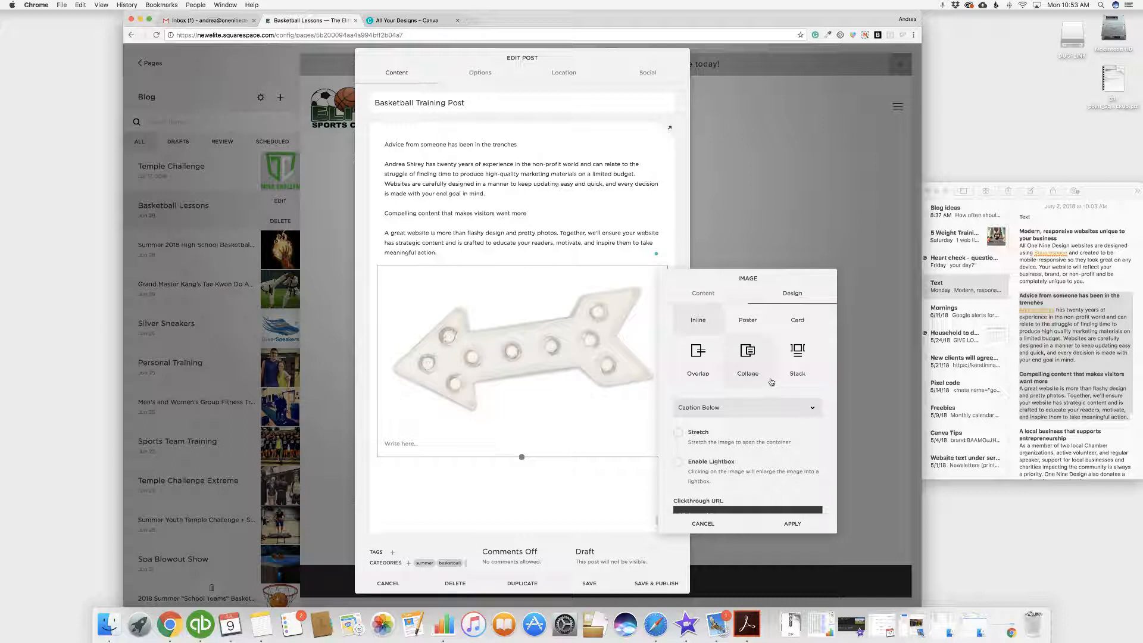
pyautogui.click(713, 408)
pyautogui.click(713, 408)
pyautogui.scroll(-1, 723, 411)
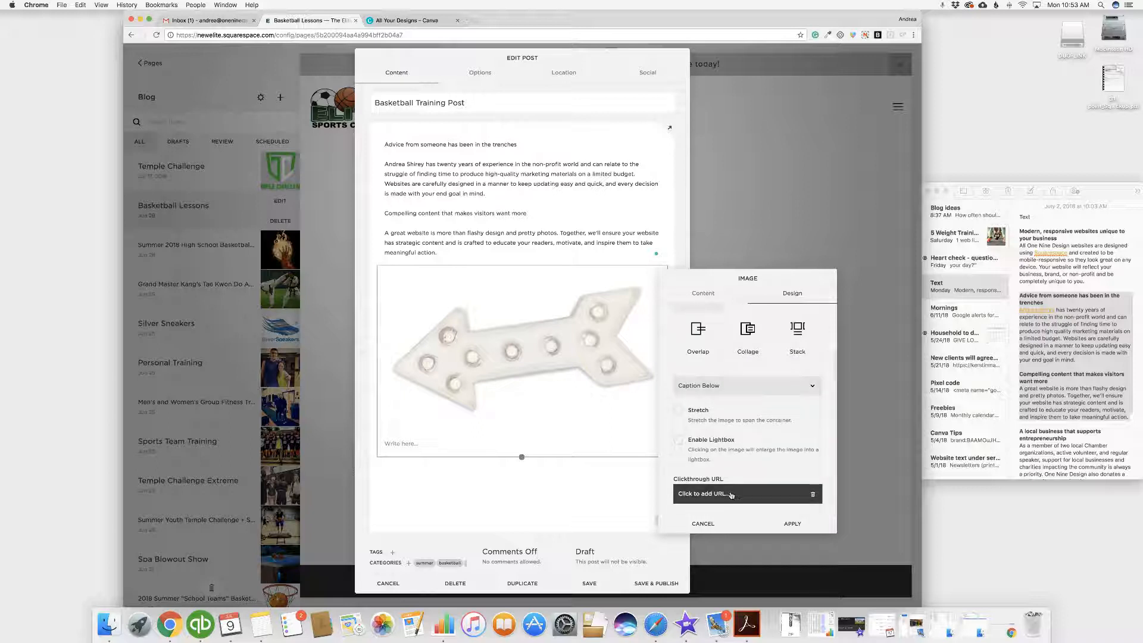
pyautogui.click(711, 493)
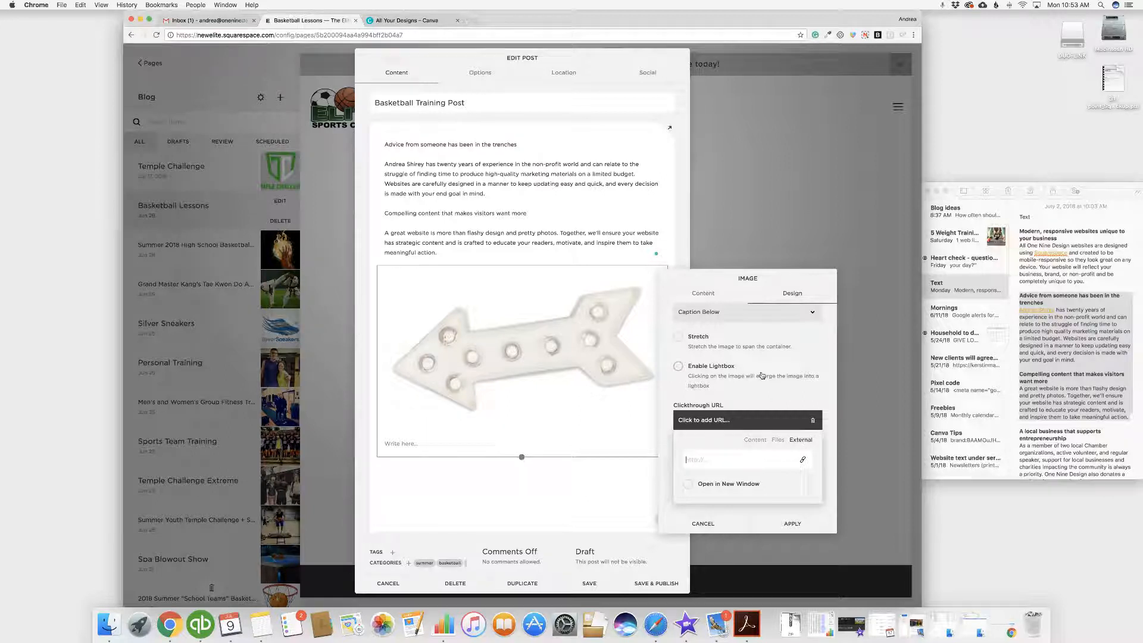
pyautogui.click(785, 423)
pyautogui.scroll(5, 779, 381)
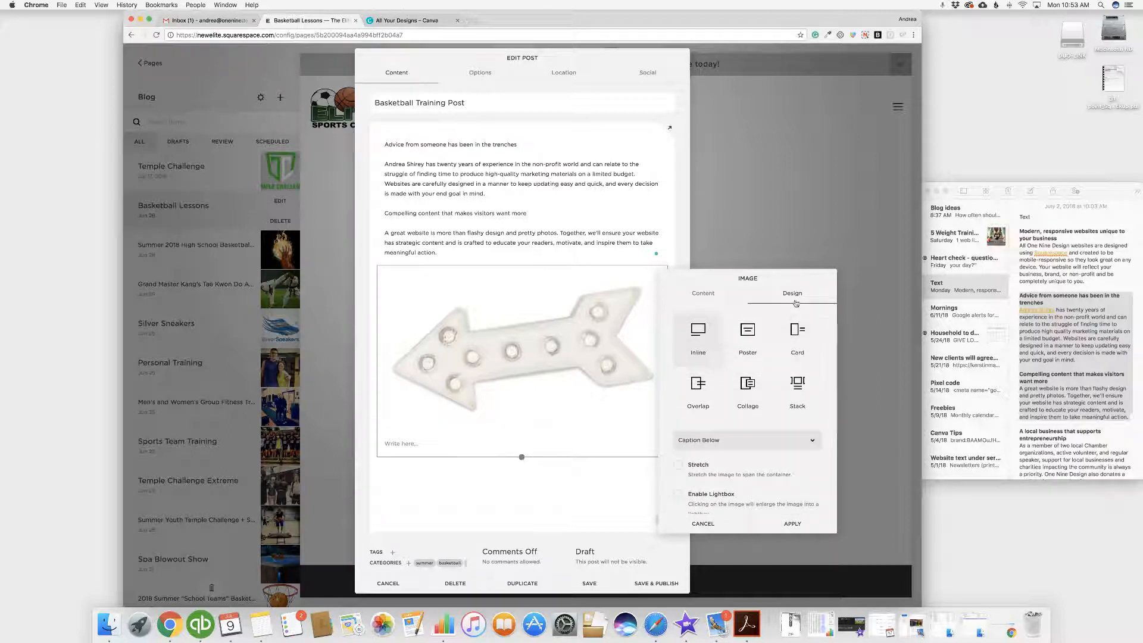
pyautogui.click(703, 296)
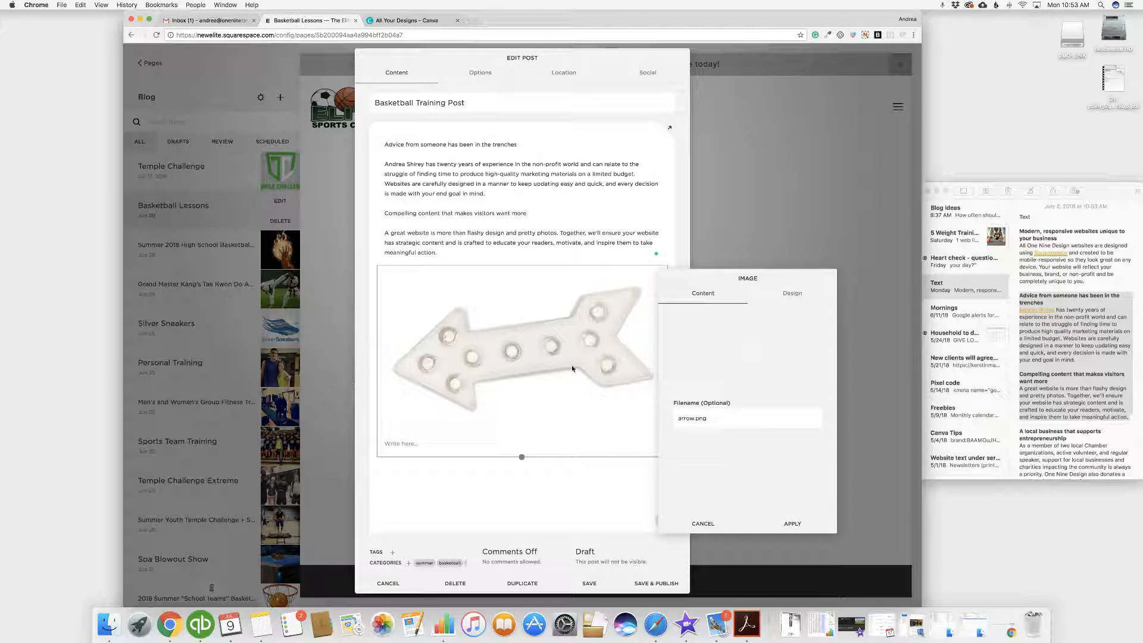
pyautogui.click(781, 521)
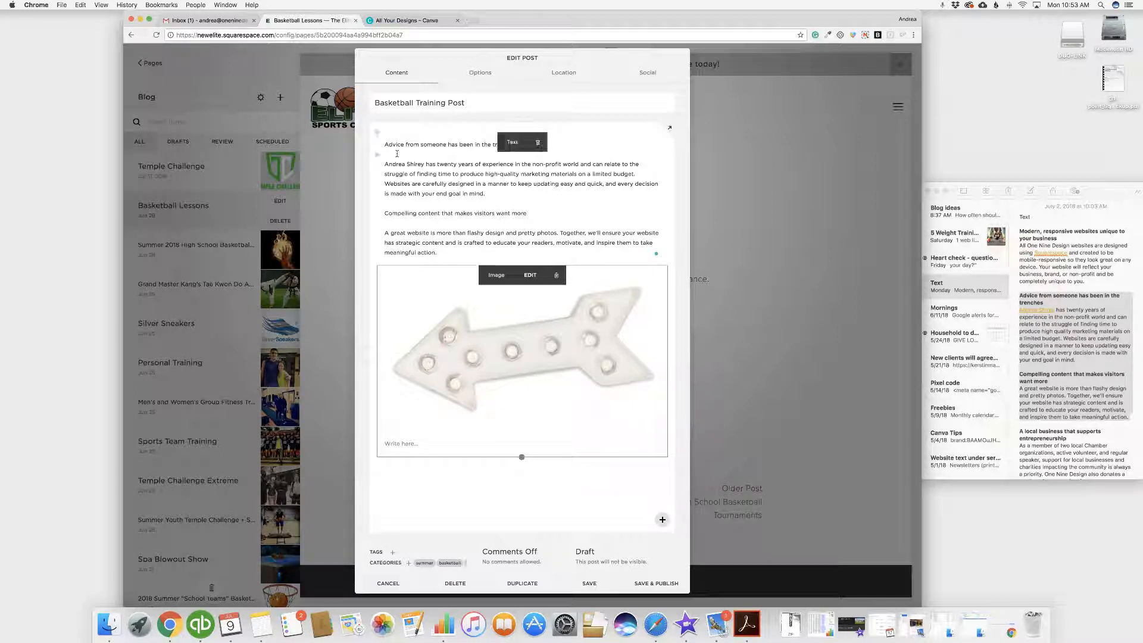
pyautogui.moveTo(384, 164); pyautogui.dragTo(510, 165)
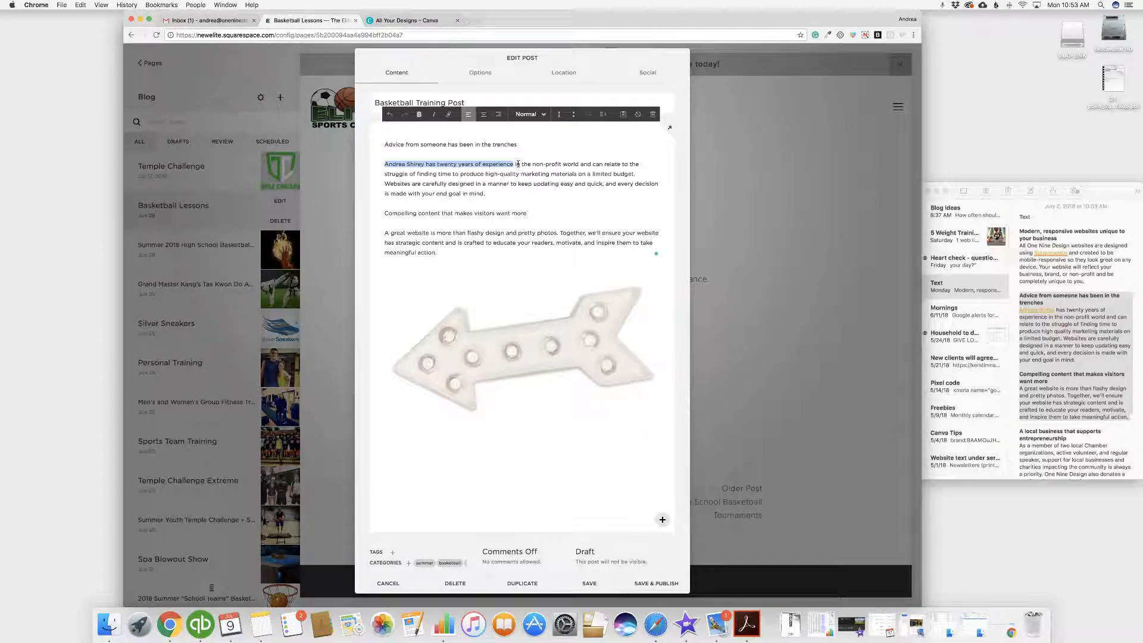
pyautogui.click(448, 117)
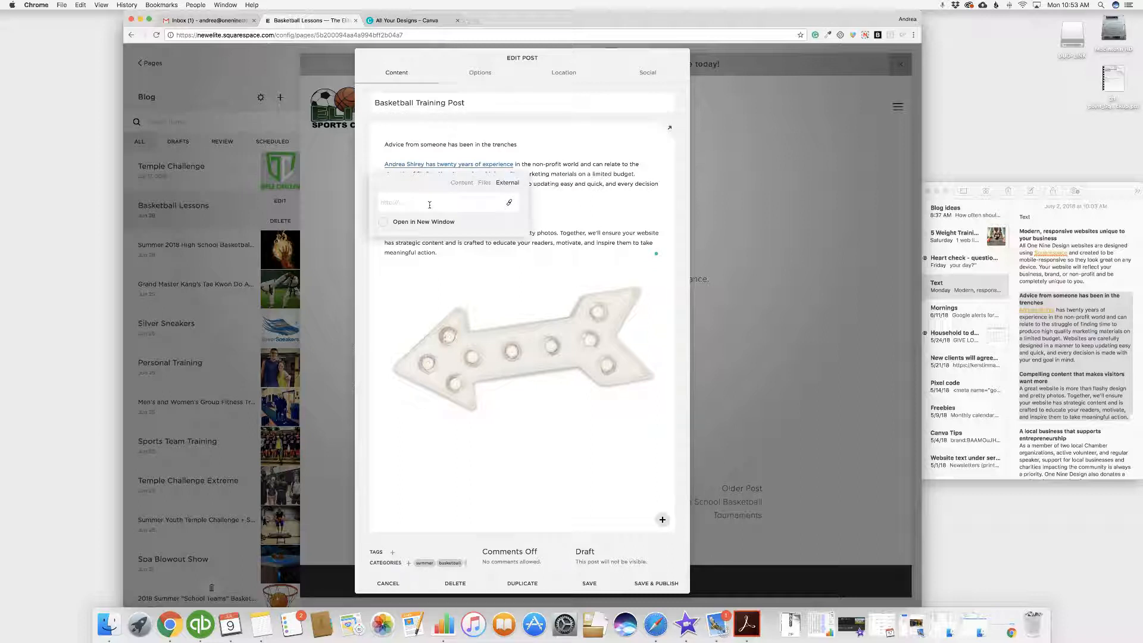
pyautogui.write('www.google.com')
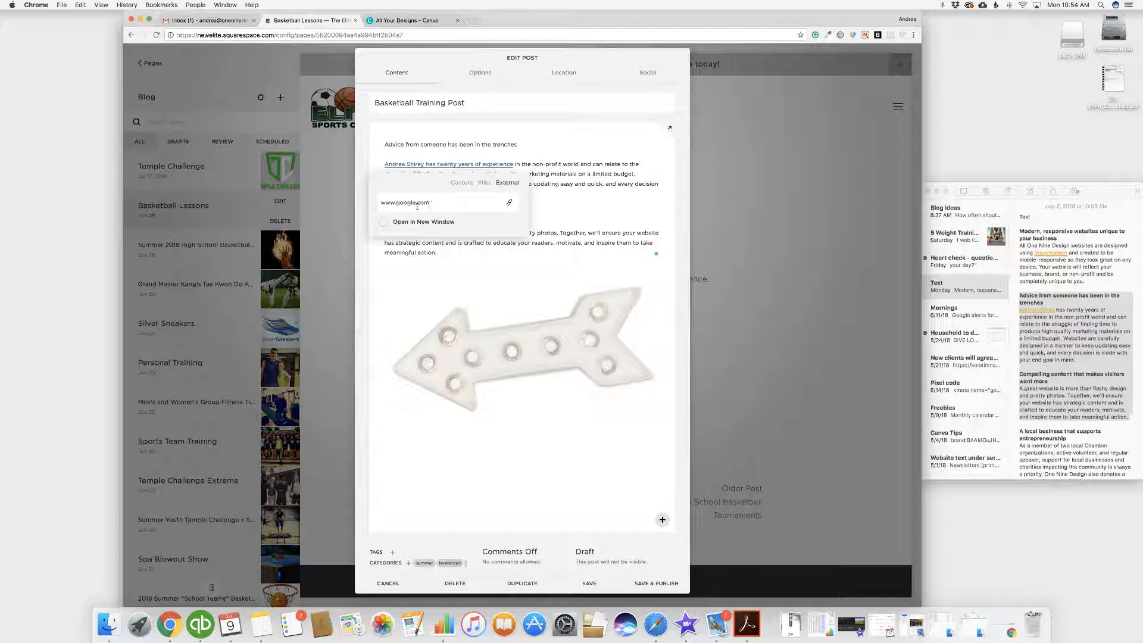
pyautogui.click(550, 205)
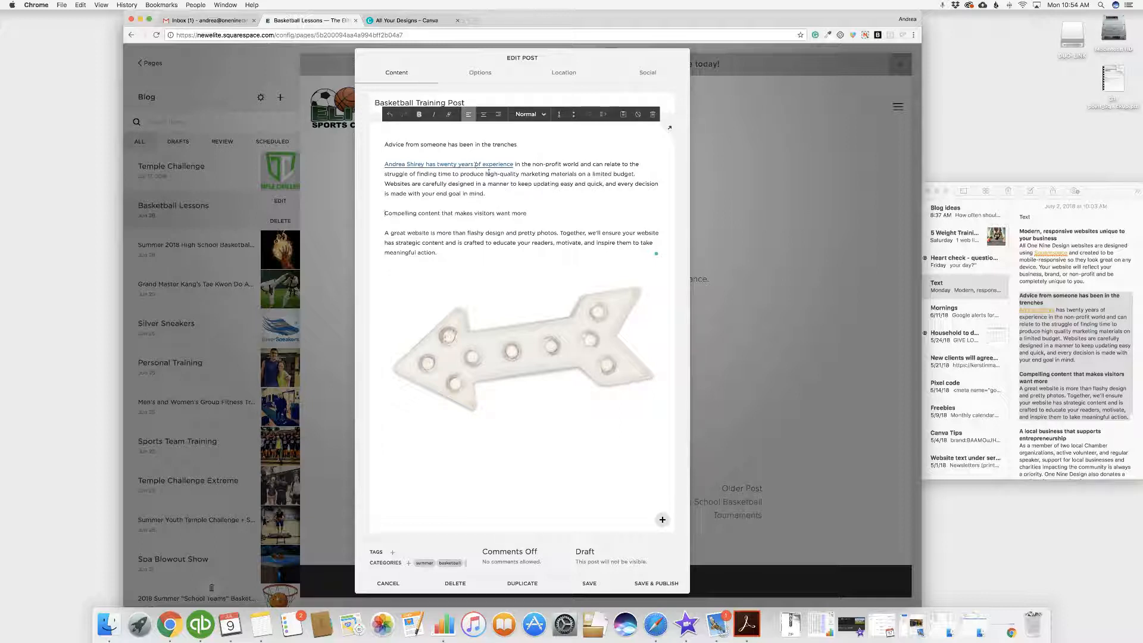
# - Format the line "Compelling content that makes visitors want more" as a heading
pyautogui.moveTo(526, 213); pyautogui.dragTo(385, 213)
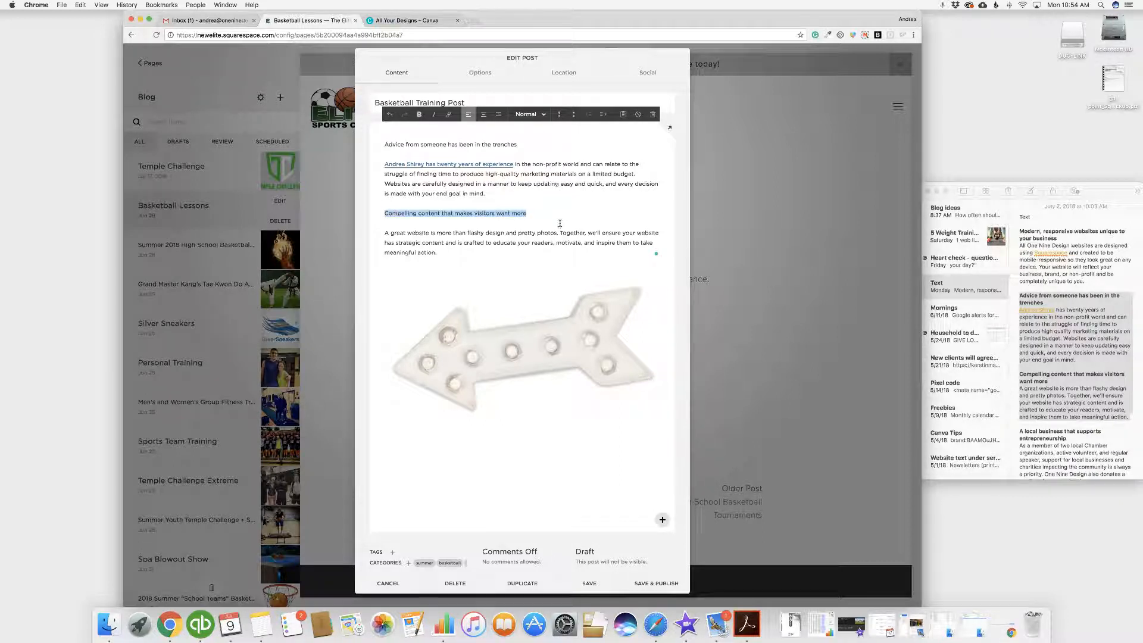
pyautogui.click(548, 114)
pyautogui.click(539, 157)
pyautogui.click(568, 231)
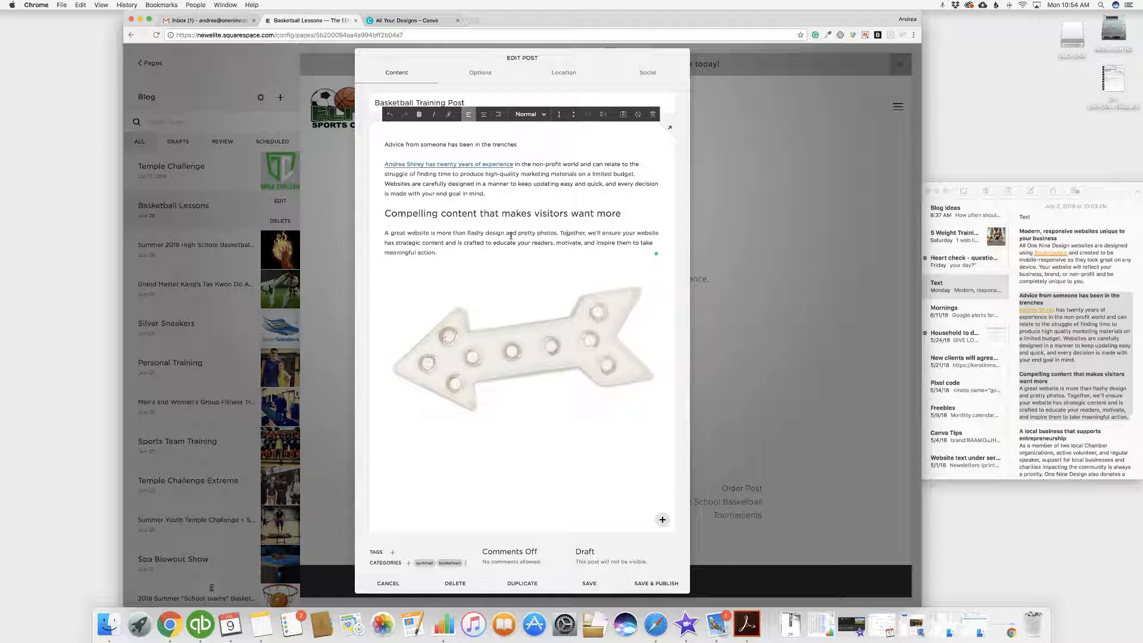
# - Look through the categories available for the post, from baseball to travel basketball, without changing the selection
pyautogui.click(386, 564)
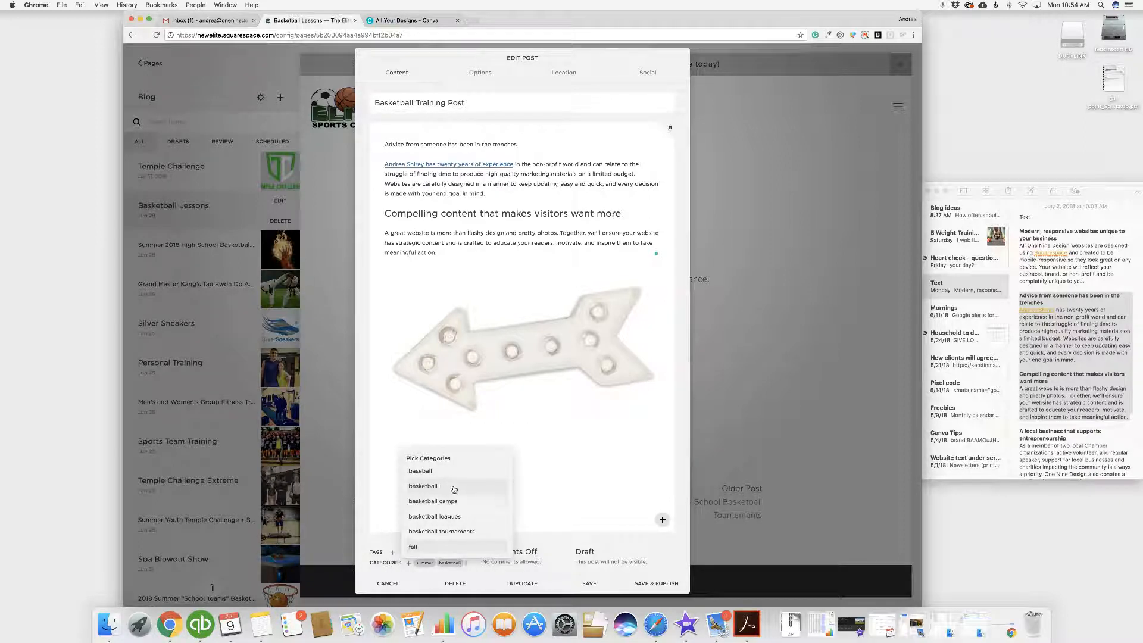
pyautogui.scroll(-5, 455, 489)
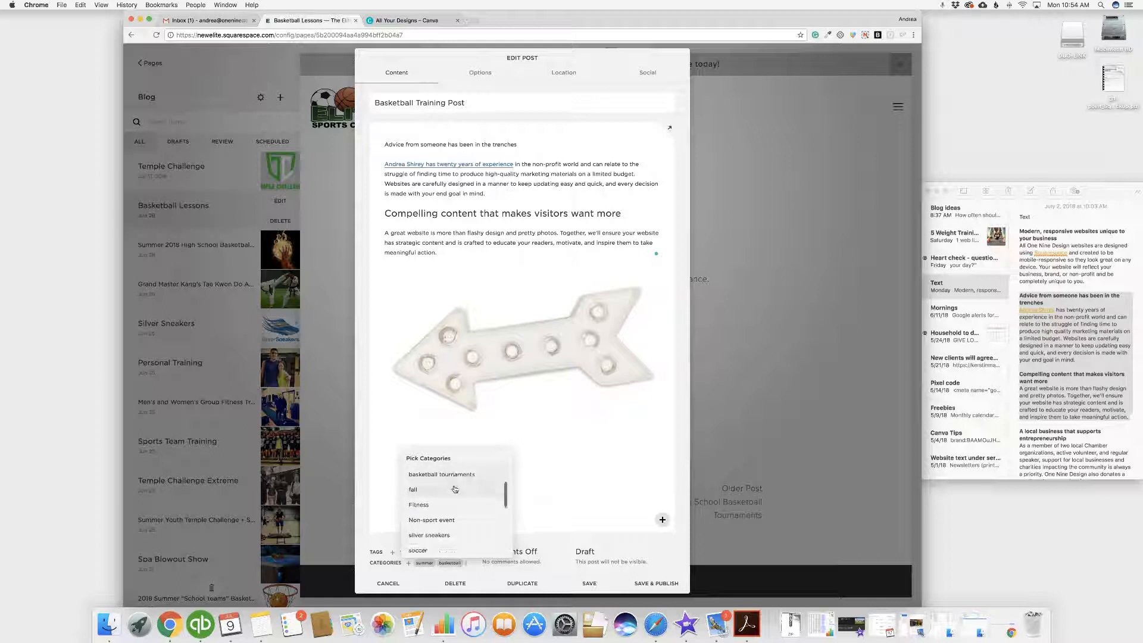
pyautogui.scroll(-4, 454, 489)
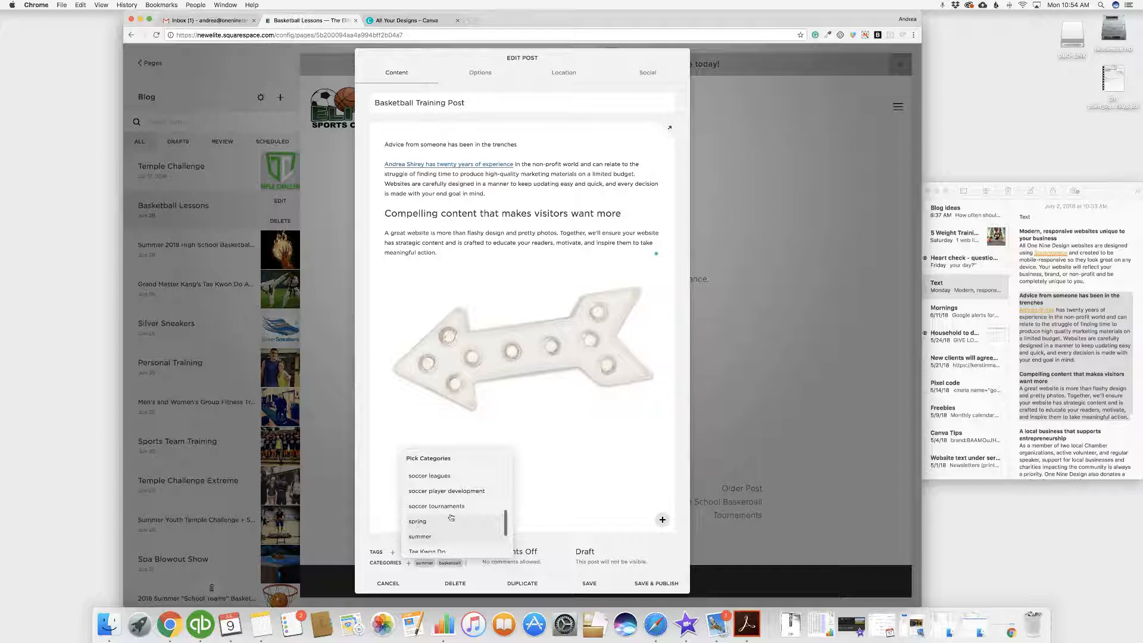
pyautogui.scroll(6, 450, 513)
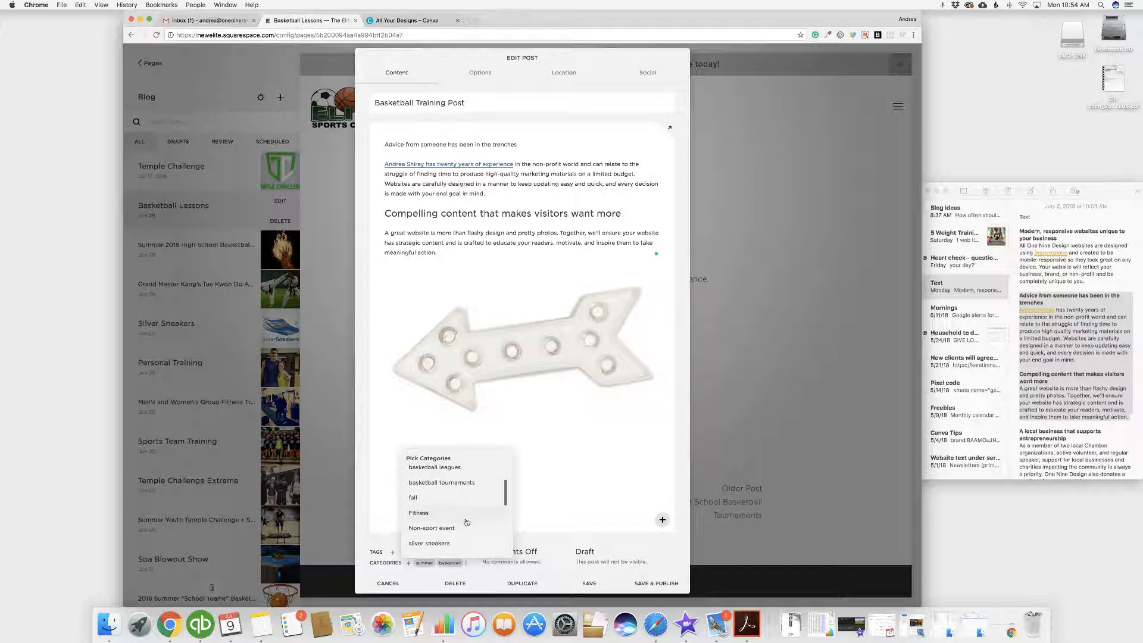
pyautogui.scroll(2, 449, 486)
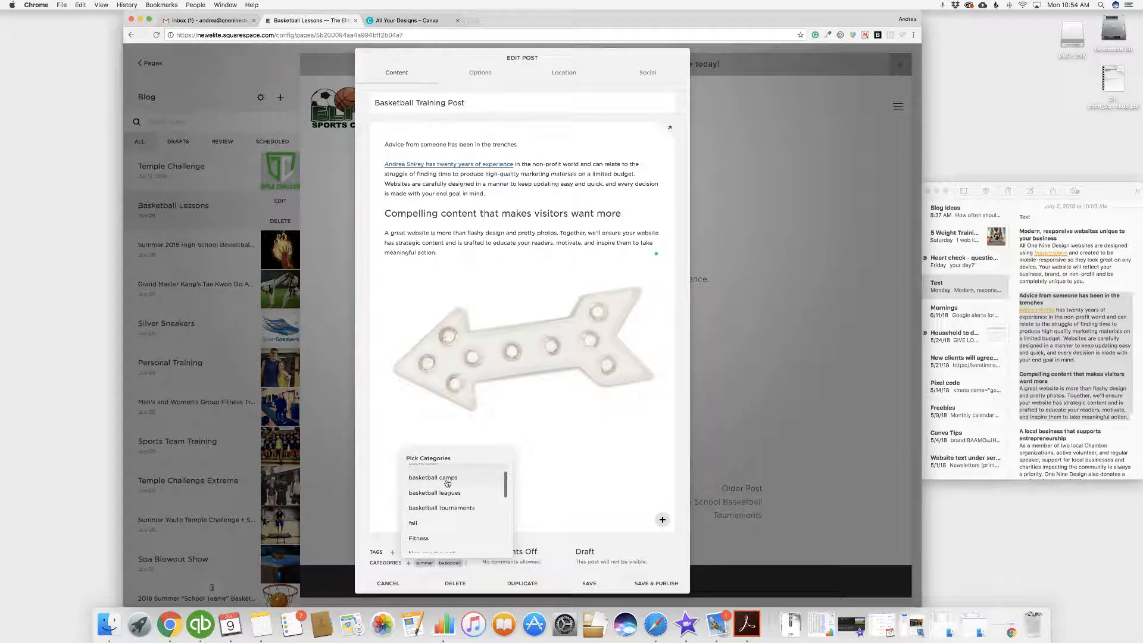
pyautogui.scroll(-3, 460, 511)
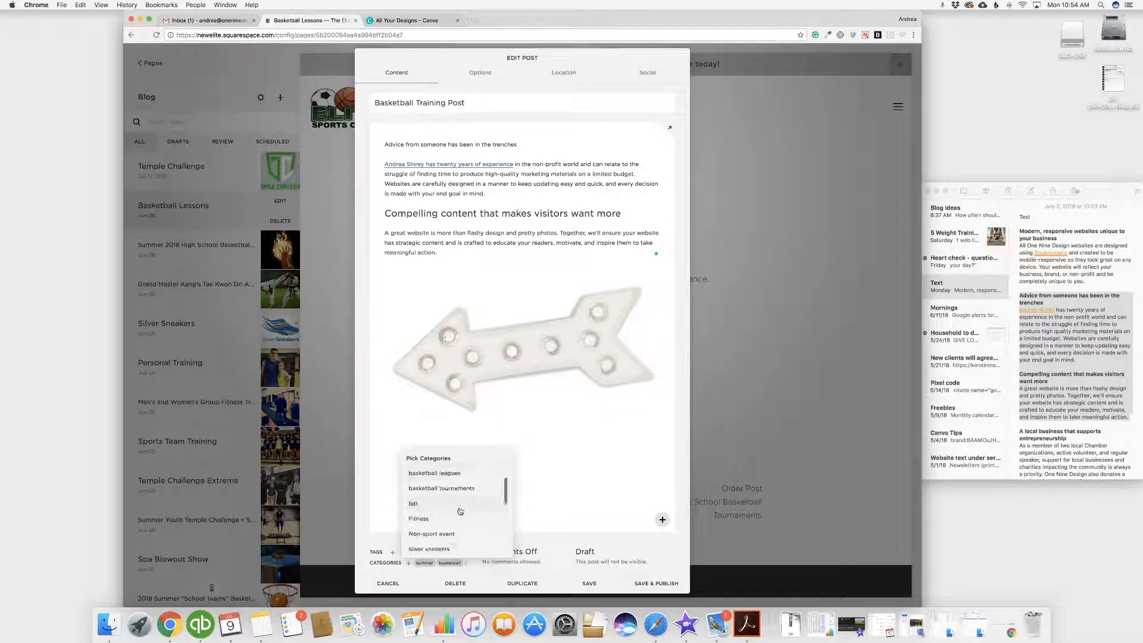
pyautogui.scroll(-1, 460, 511)
pyautogui.scroll(-2, 459, 510)
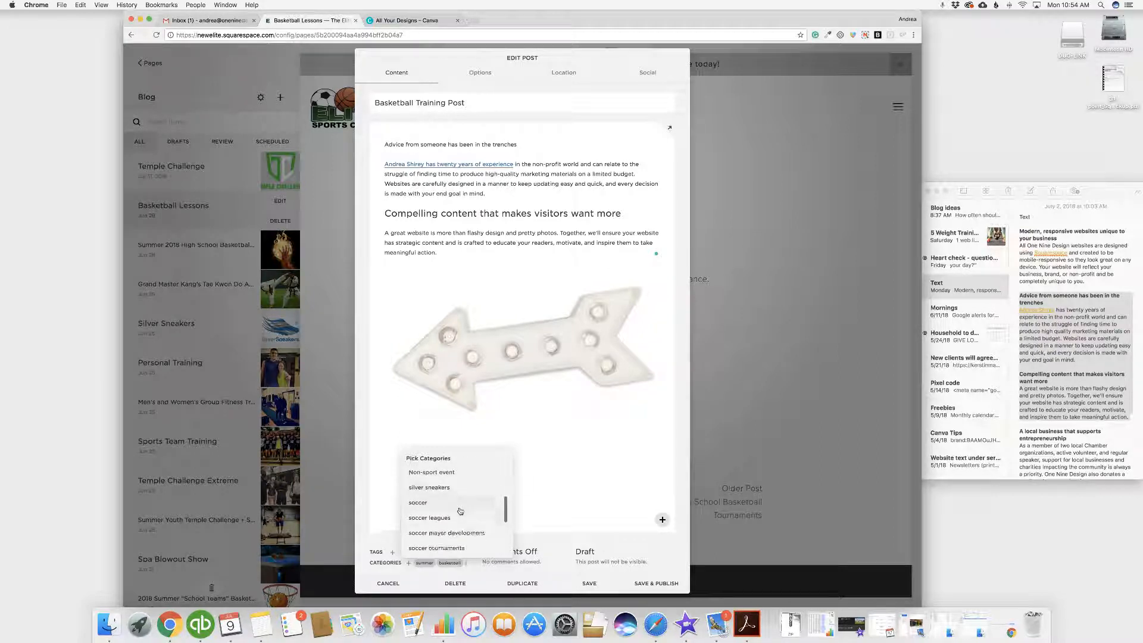
pyautogui.scroll(-2, 459, 511)
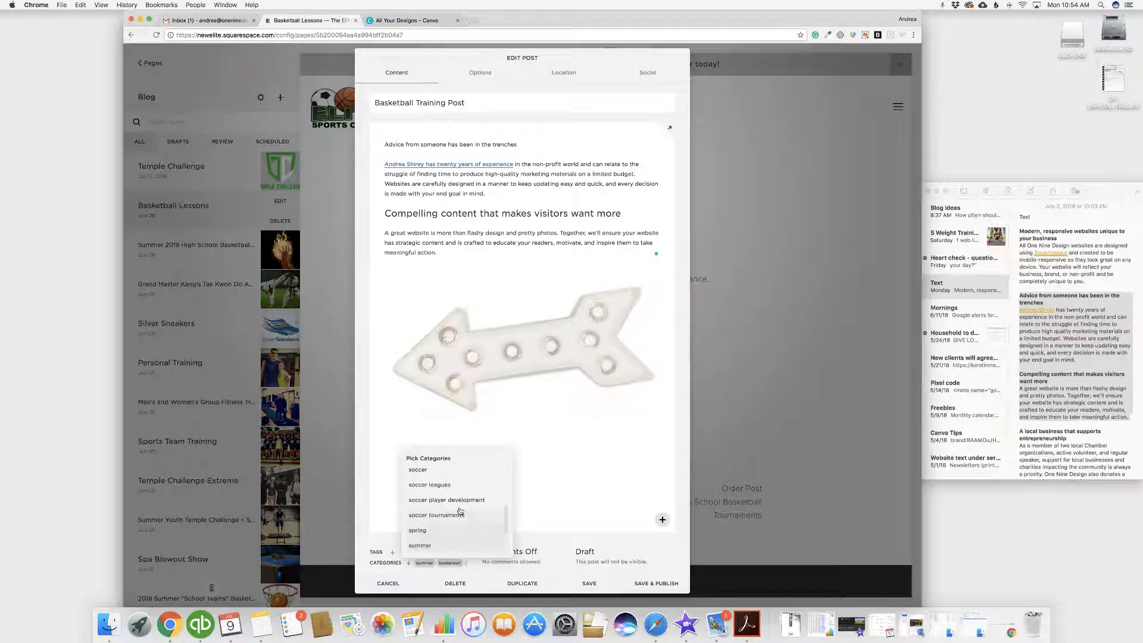
pyautogui.scroll(-2, 459, 511)
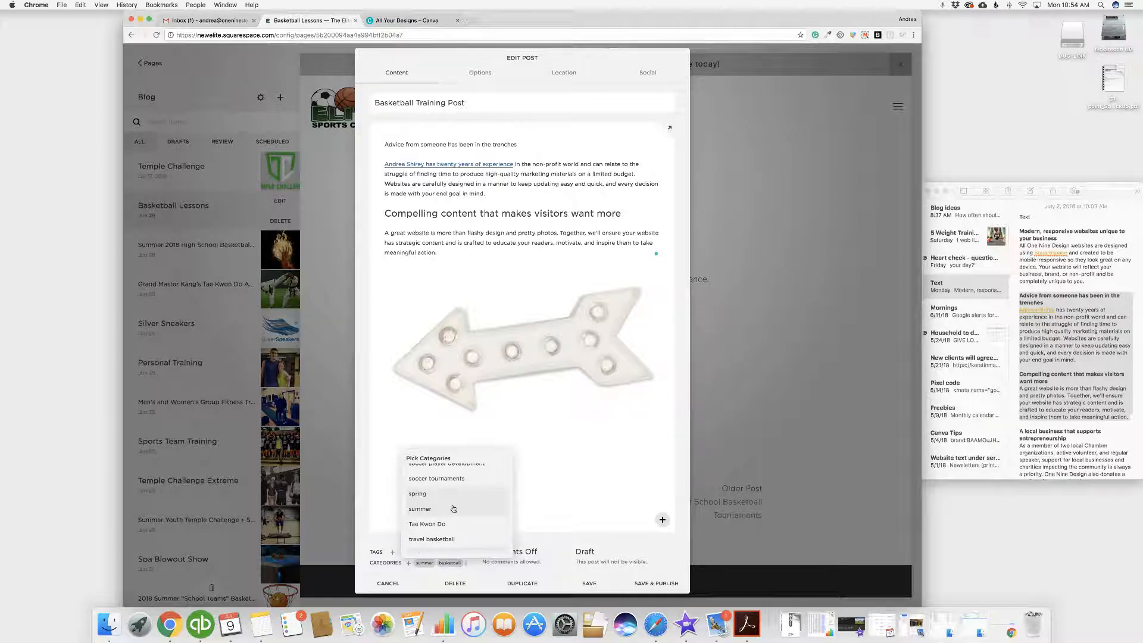
pyautogui.scroll(-2, 450, 505)
pyautogui.scroll(4, 456, 496)
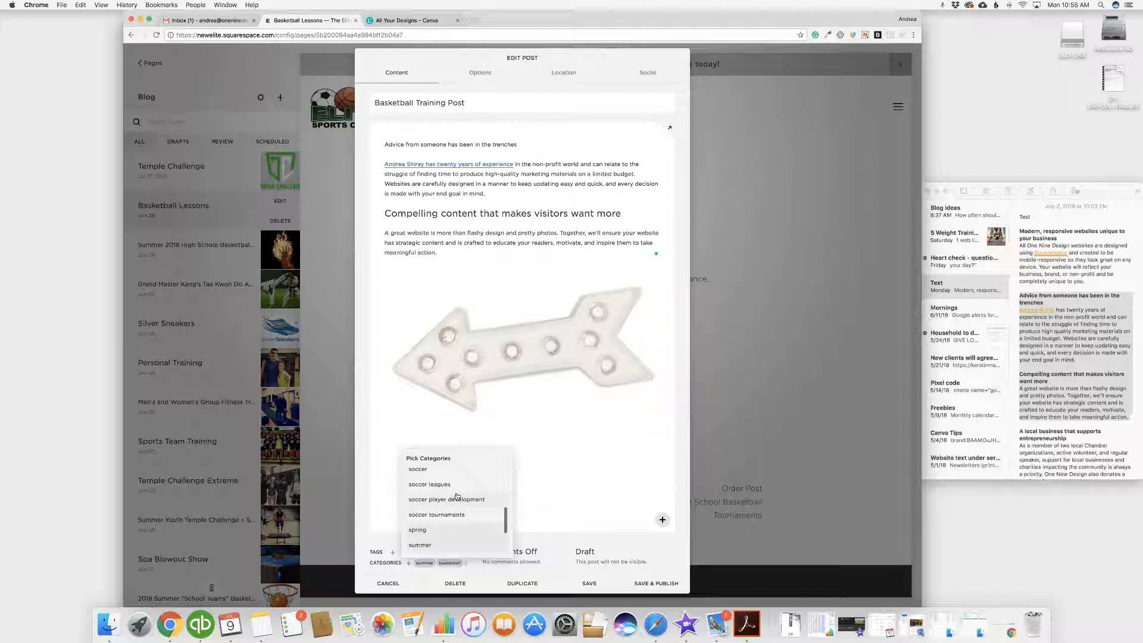
pyautogui.click(547, 475)
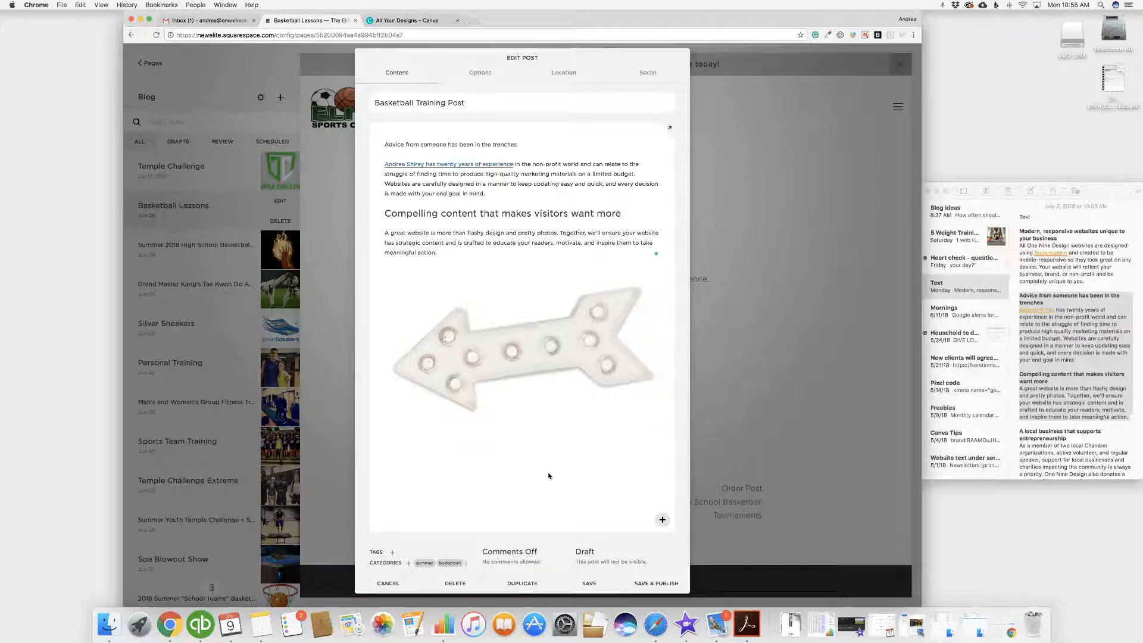
# - Replace the post's thumbnail image with arrow.png from the Stock photos folder and set the post URL to bball-test
pyautogui.click(484, 74)
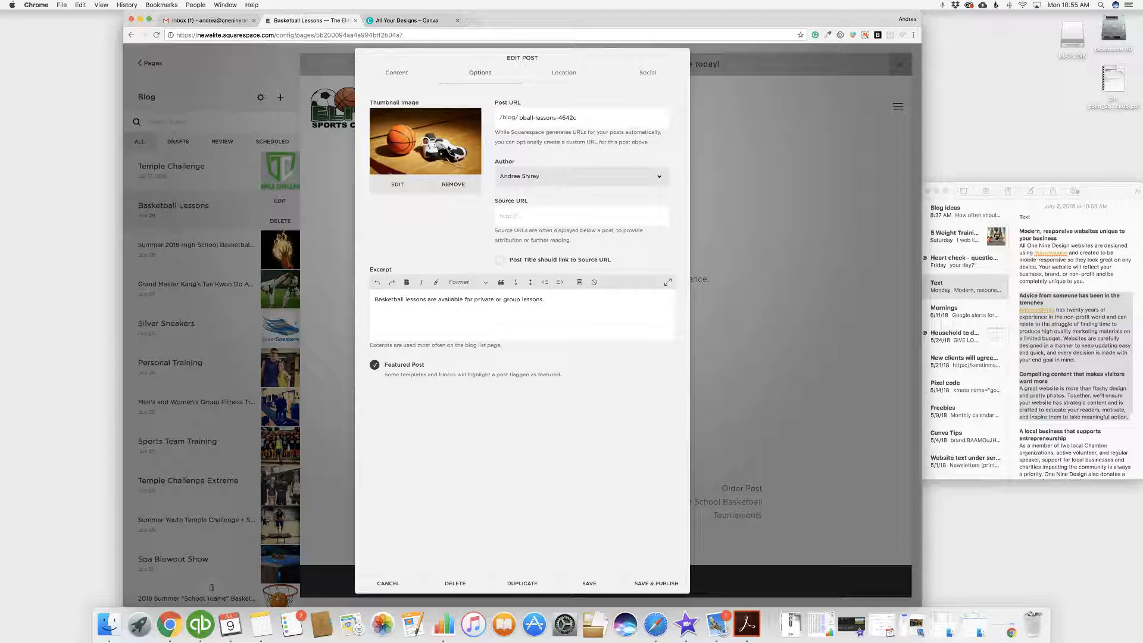
pyautogui.click(452, 185)
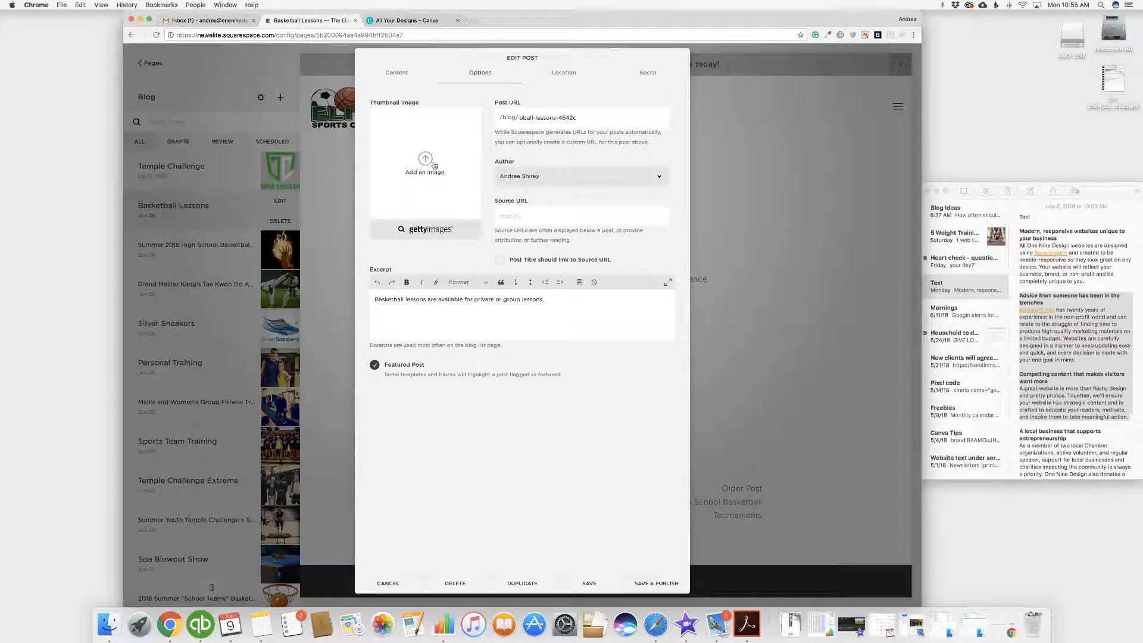
pyautogui.click(425, 160)
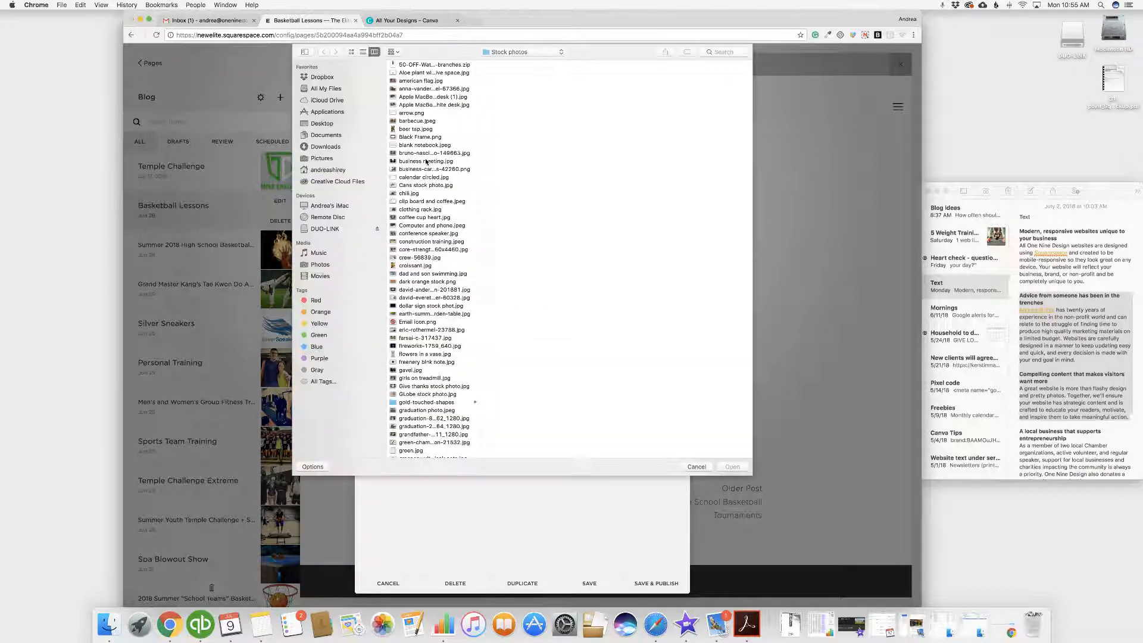
pyautogui.click(411, 112)
pyautogui.click(737, 466)
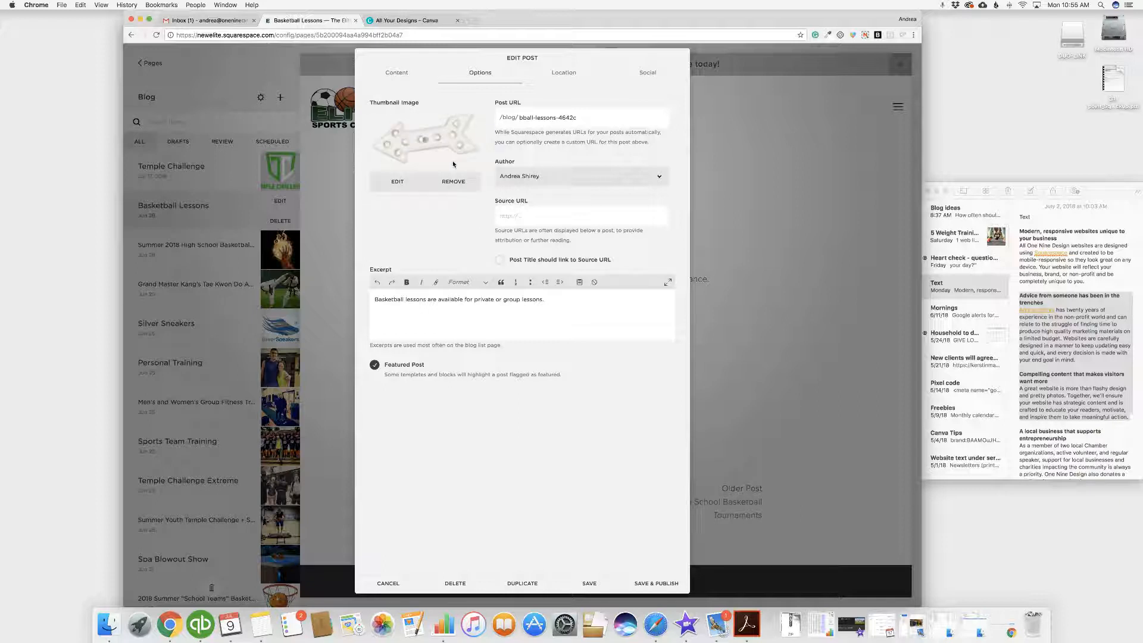
pyautogui.tripleClick(595, 117)
pyautogui.write('bball-test')
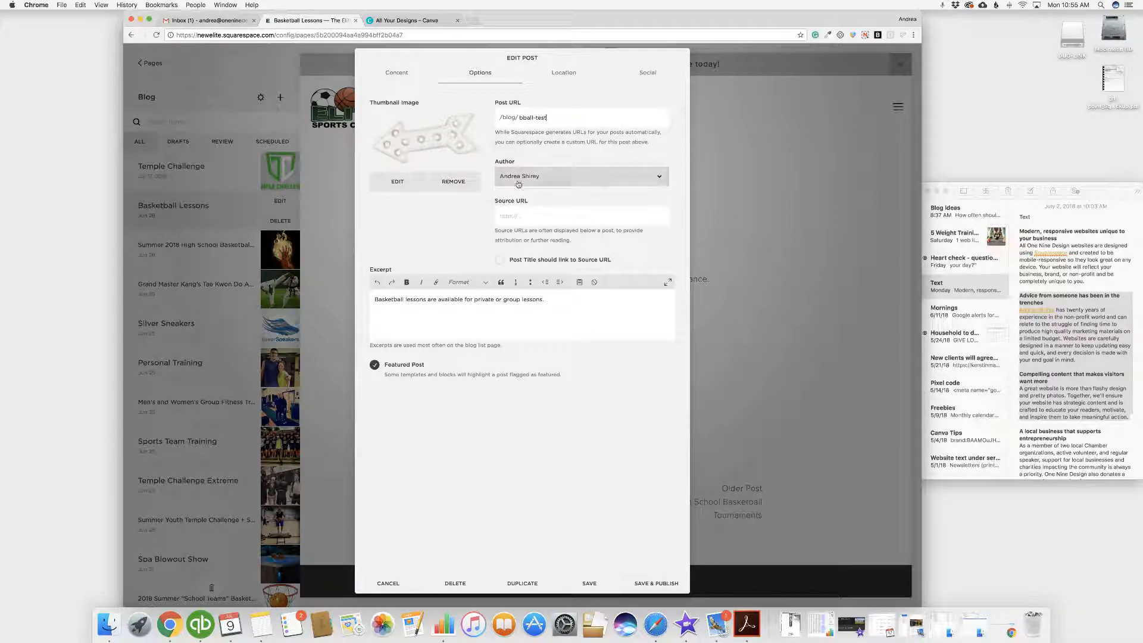
# - Replace the post's excerpt with "This is so my short text describing this post."
pyautogui.click(546, 307)
pyautogui.moveTo(541, 297); pyautogui.dragTo(393, 300)
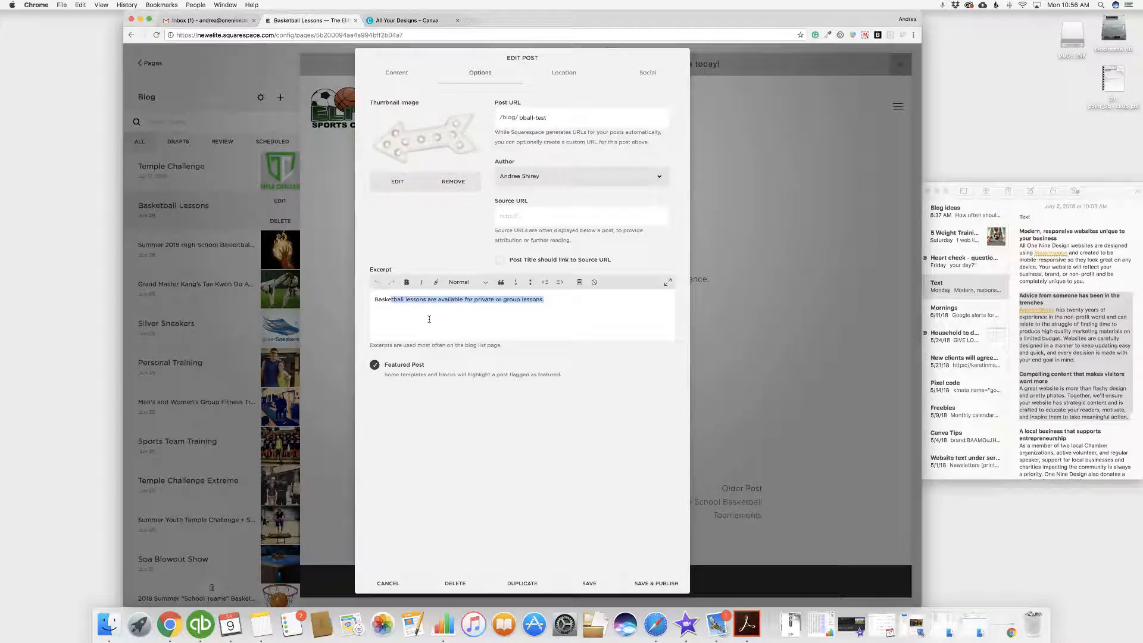
pyautogui.press('BackSpace')
pyautogui.press('BackSpace')
pyautogui.press('BackSpace')
pyautogui.press('BackSpace')
pyautogui.press('BackSpace')
pyautogui.press('BackSpace')
pyautogui.press('BackSpace')
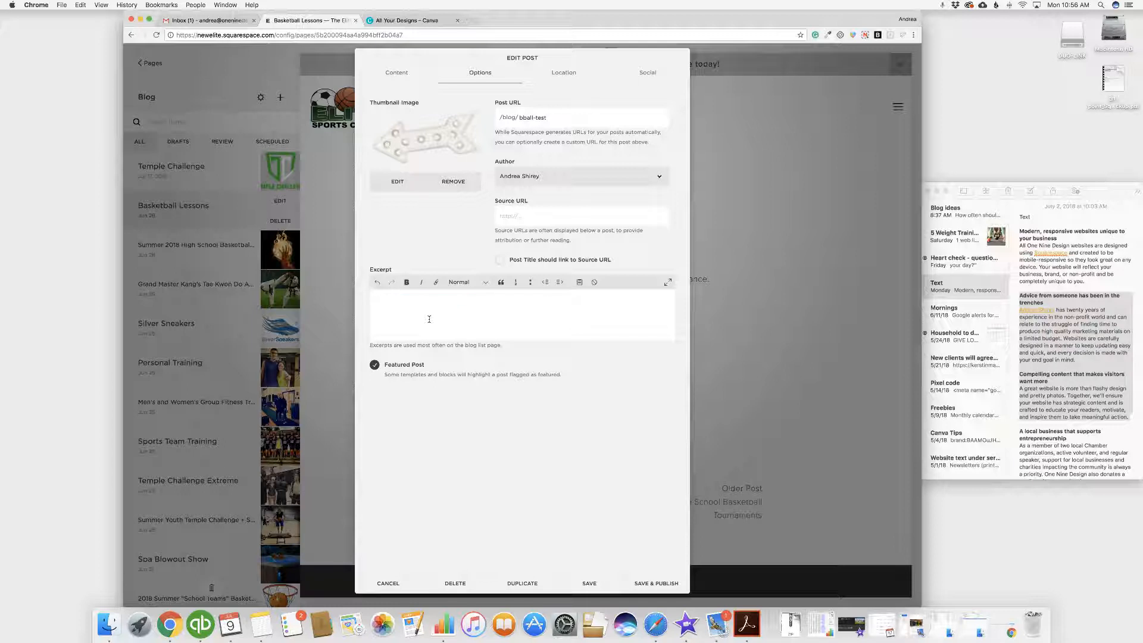
pyautogui.write('This is so my short text describing this post.')
# - Review the post's Featured Post option, location details and Facebook sharing setting, leaving Facebook sharing off
pyautogui.click(412, 362)
pyautogui.click(411, 364)
pyautogui.click(572, 75)
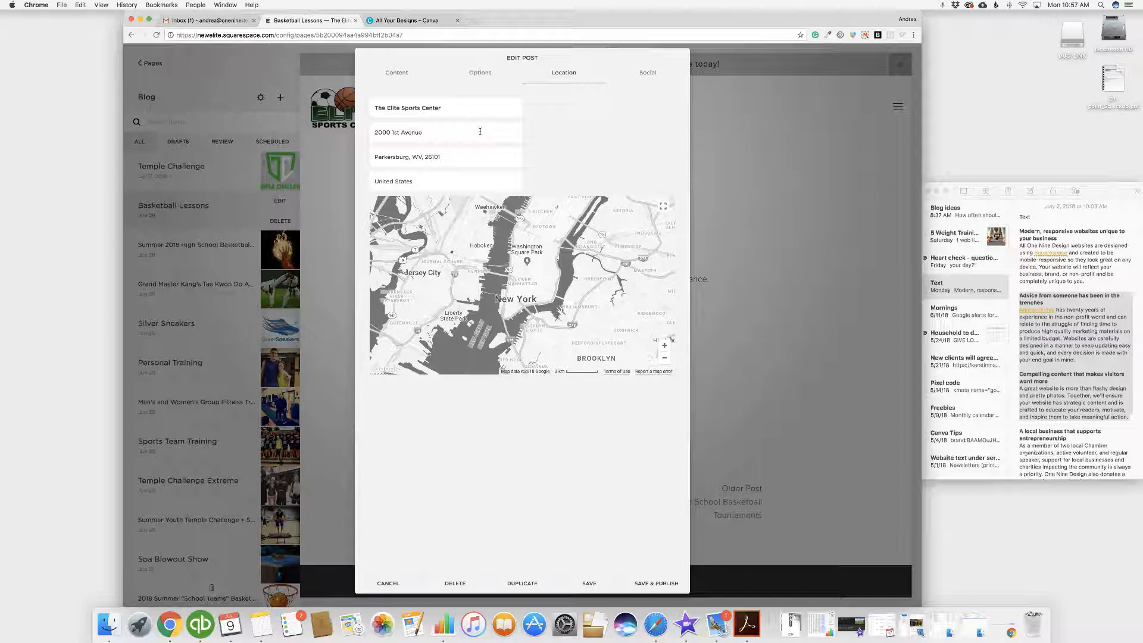
pyautogui.click(641, 75)
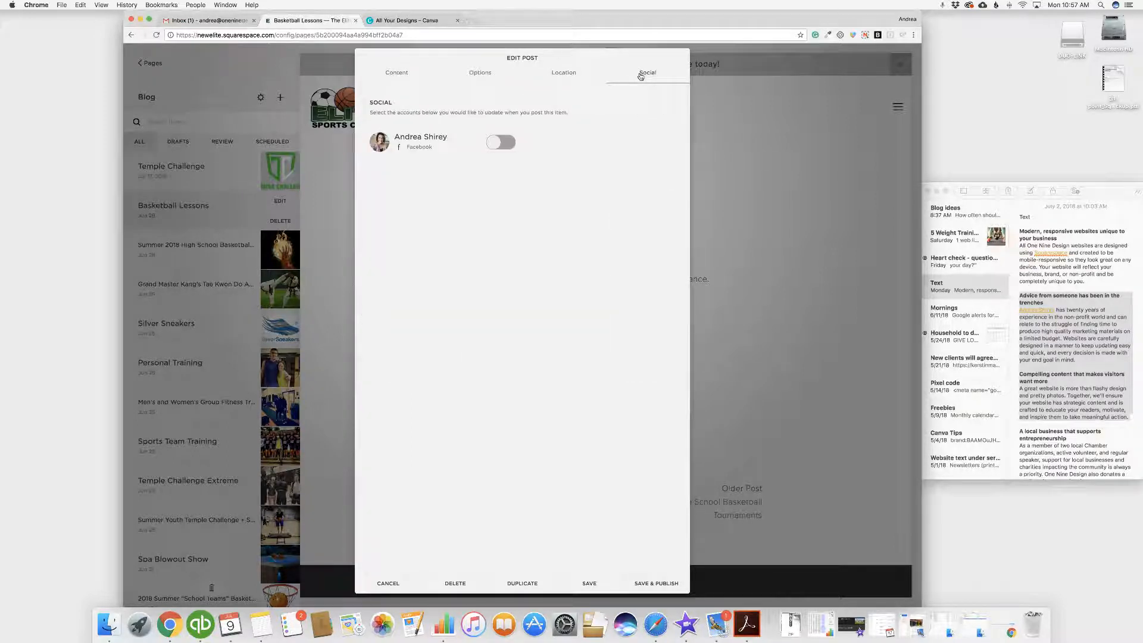
pyautogui.click(498, 145)
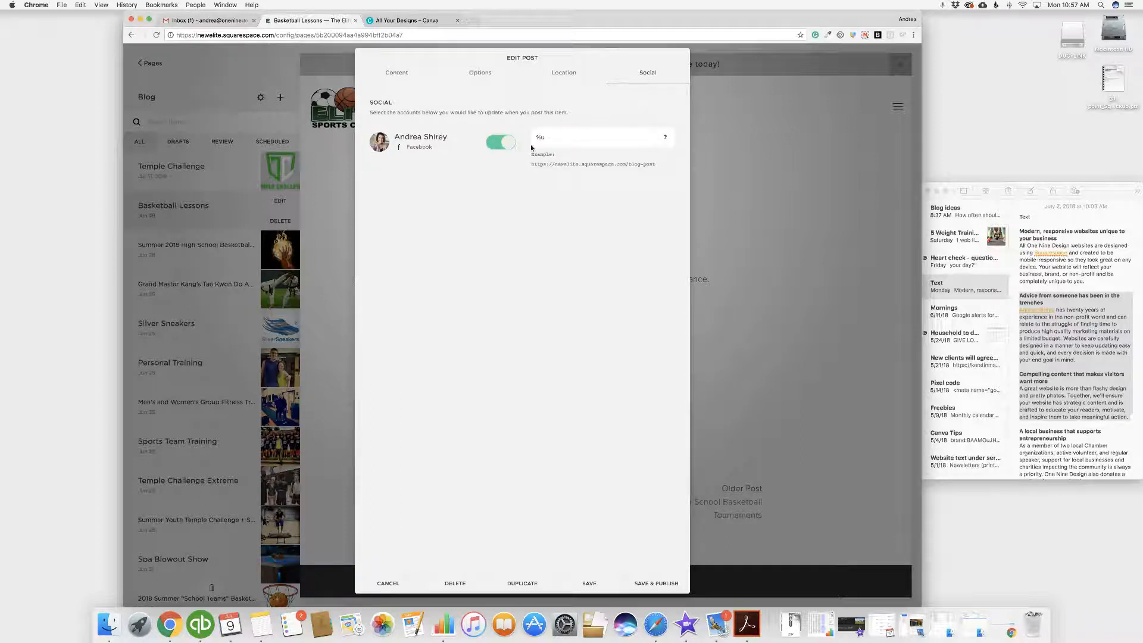
pyautogui.click(510, 147)
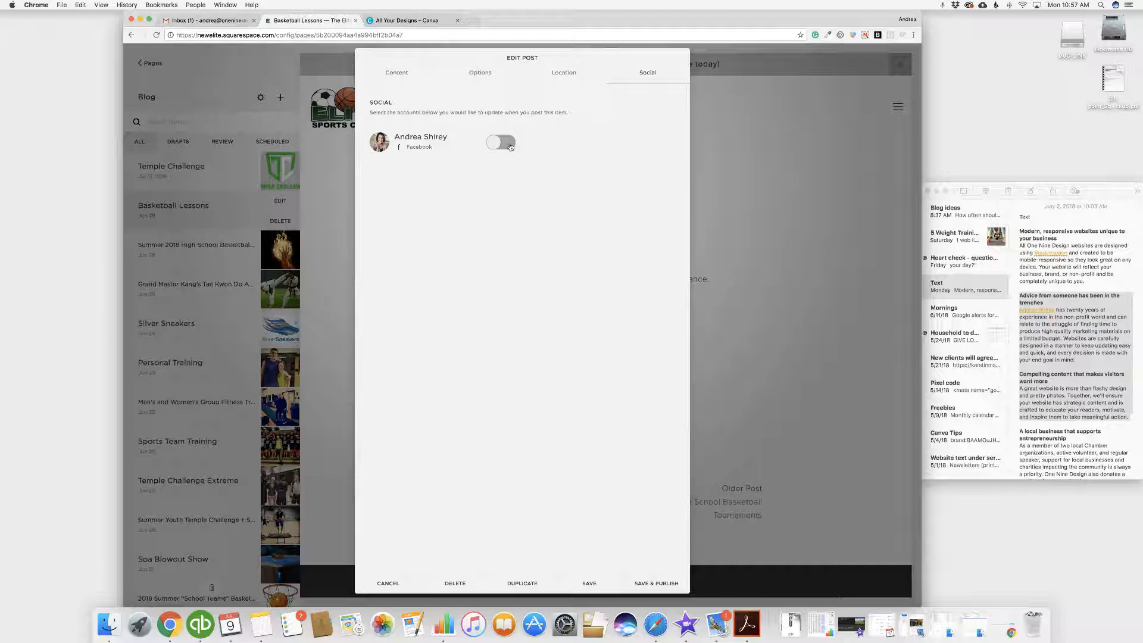
# - Return to the content of Basketball Training Post, then save and publish it
pyautogui.click(393, 72)
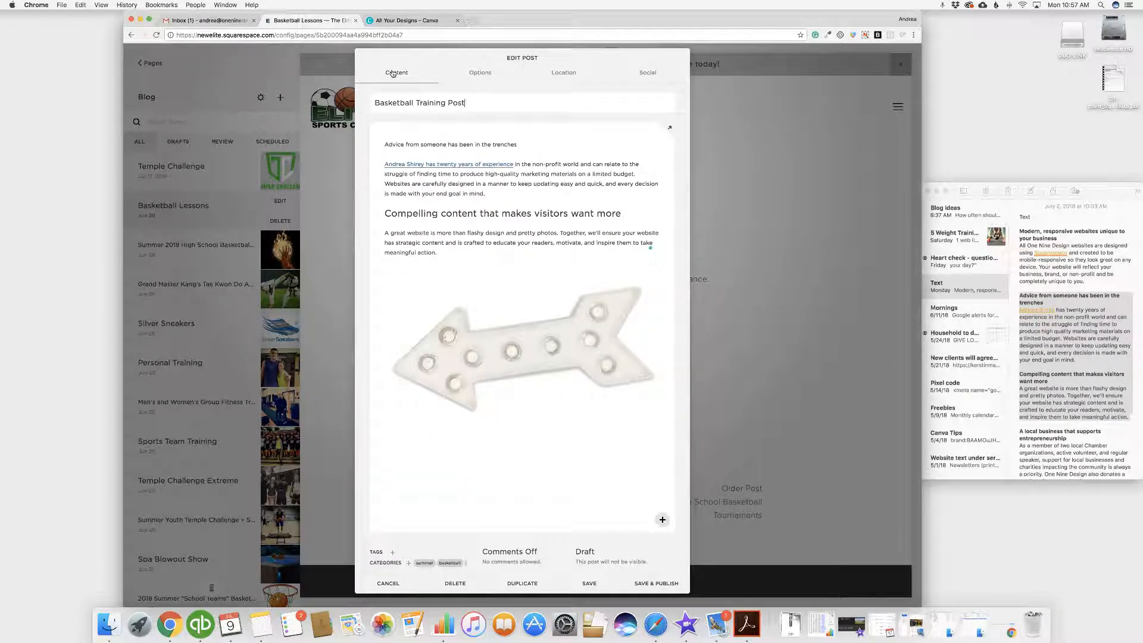
pyautogui.click(642, 585)
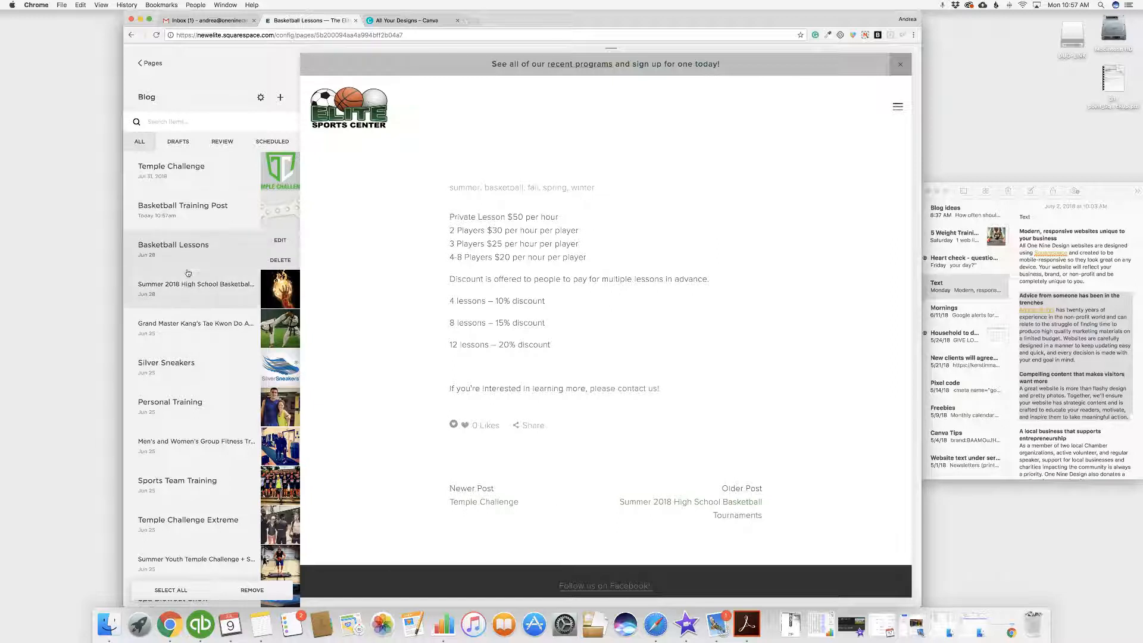
# - Open the site's Home page and examine how the new post appears under "The Latest Events at the Elite"
pyautogui.click(148, 64)
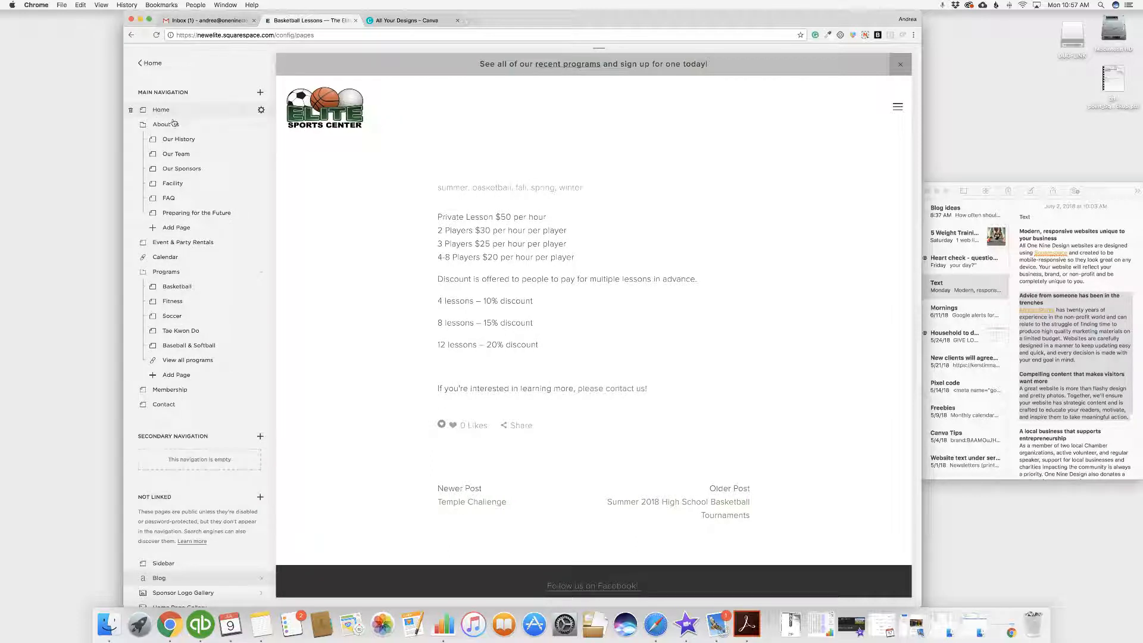
pyautogui.click(158, 110)
pyautogui.scroll(-15, 613, 457)
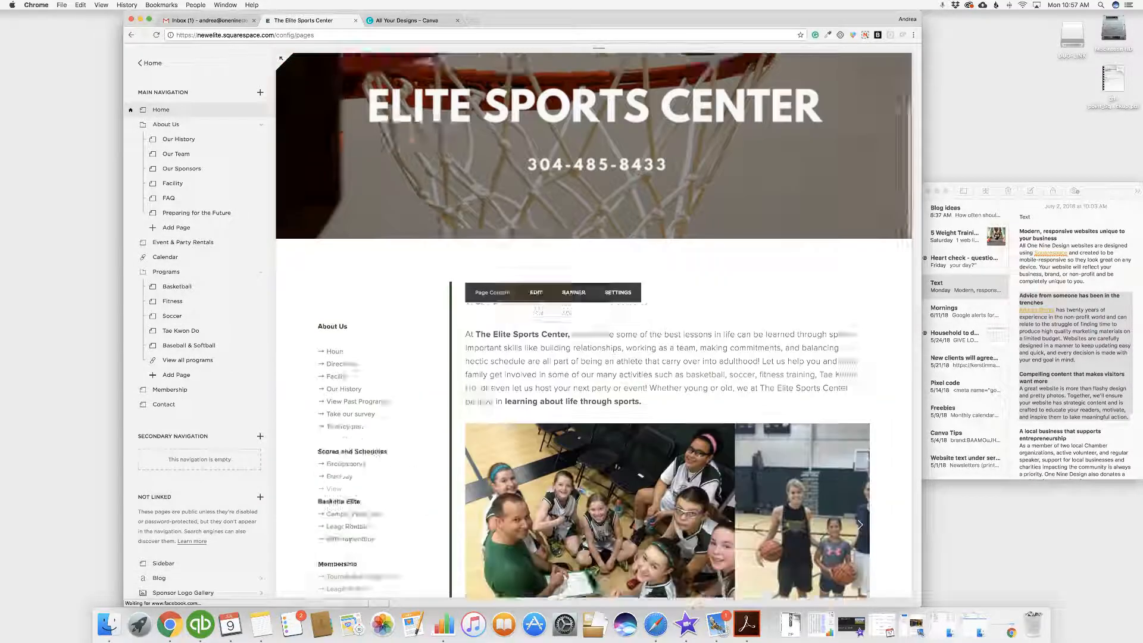
pyautogui.scroll(-3, 614, 456)
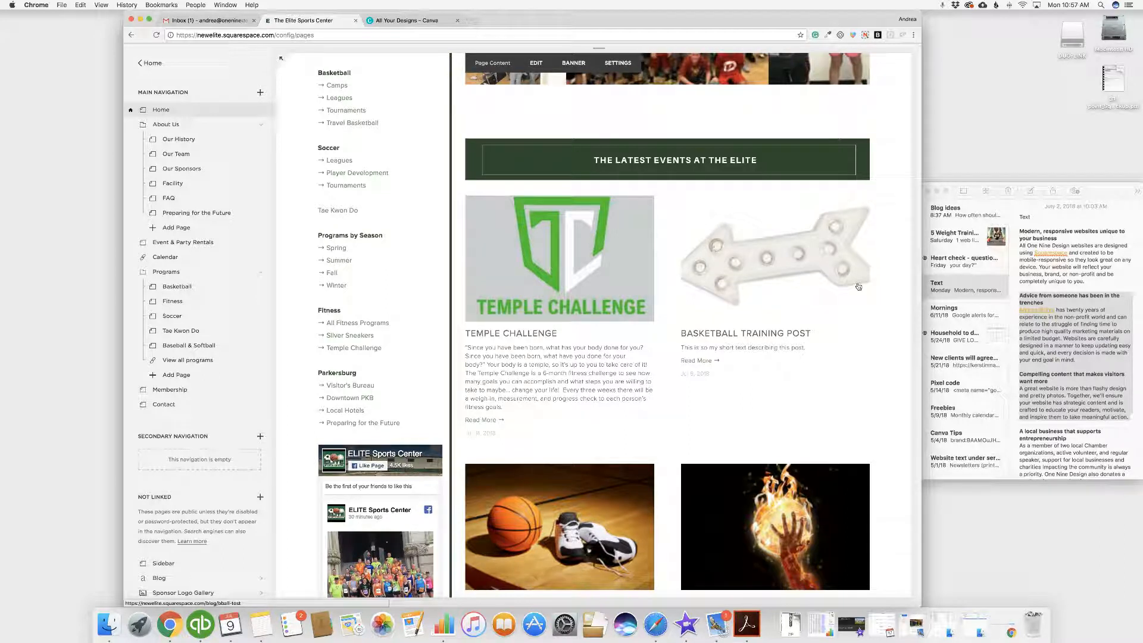
pyautogui.scroll(-1, 720, 271)
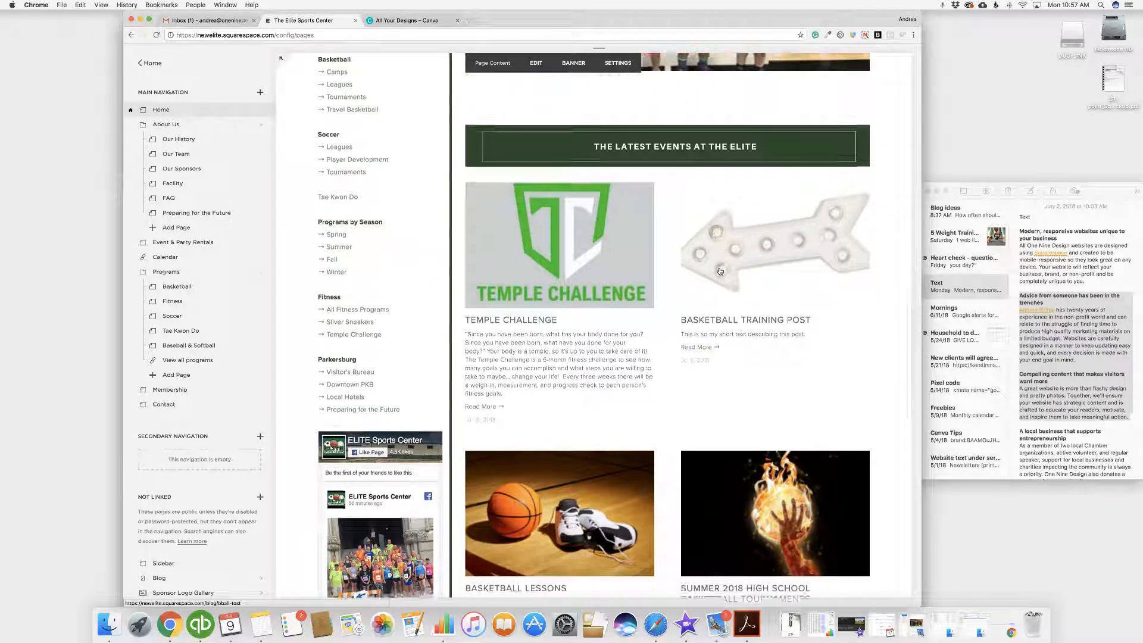
pyautogui.scroll(-5, 719, 271)
pyautogui.scroll(4, 719, 271)
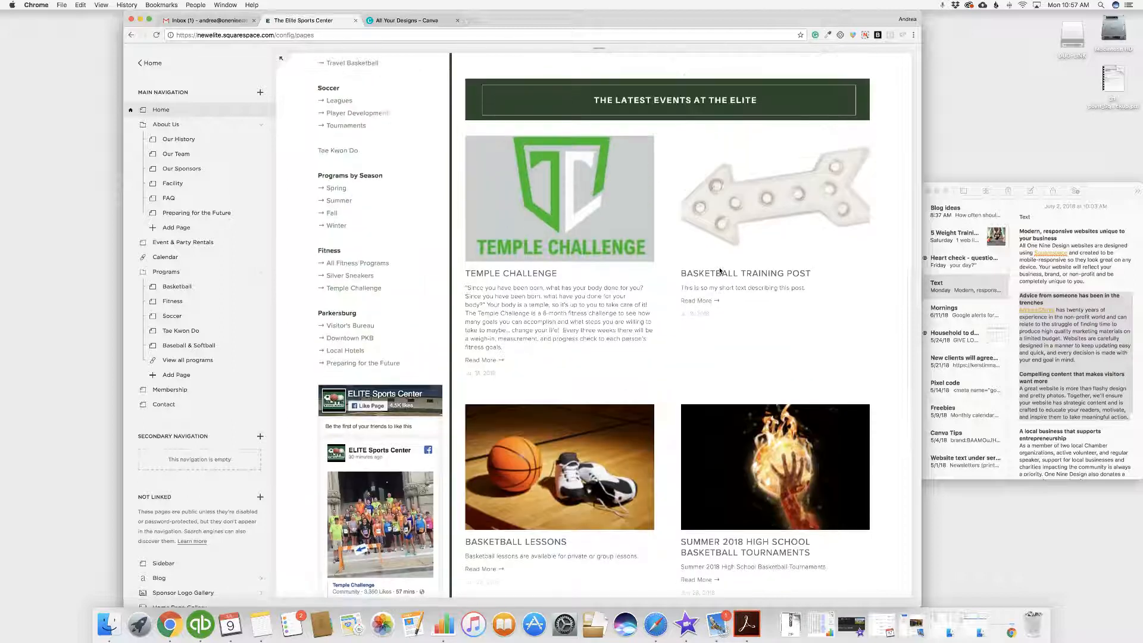
# - Open the Basketball Camps page from the Home page's sidebar links and examine how Basketball Training Post is listed there
pyautogui.scroll(2, 720, 271)
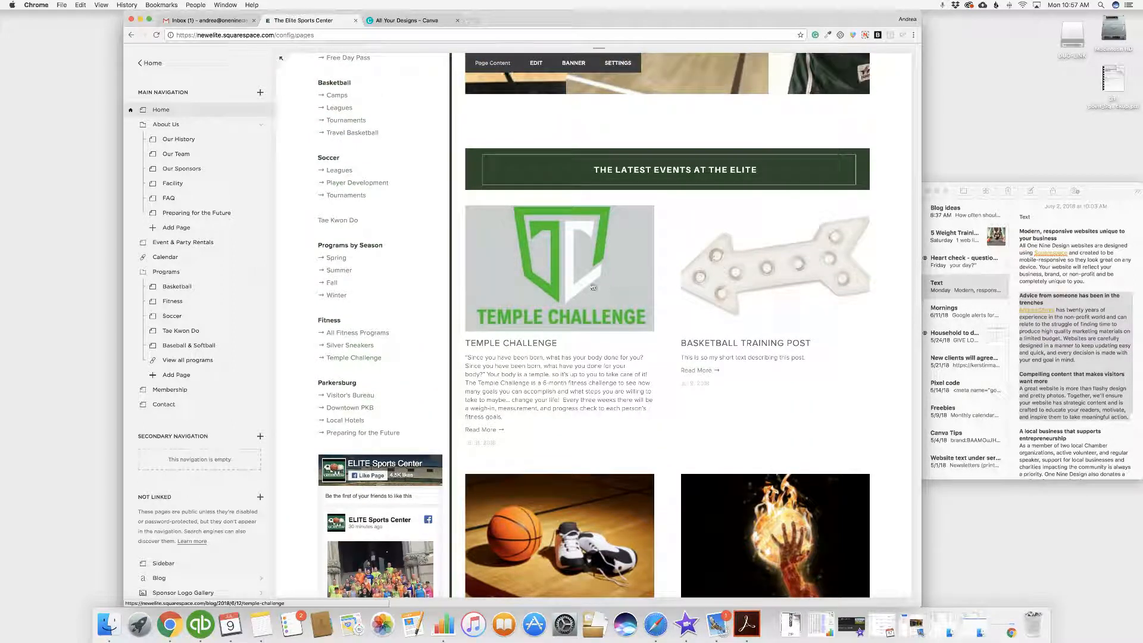
pyautogui.scroll(5, 359, 164)
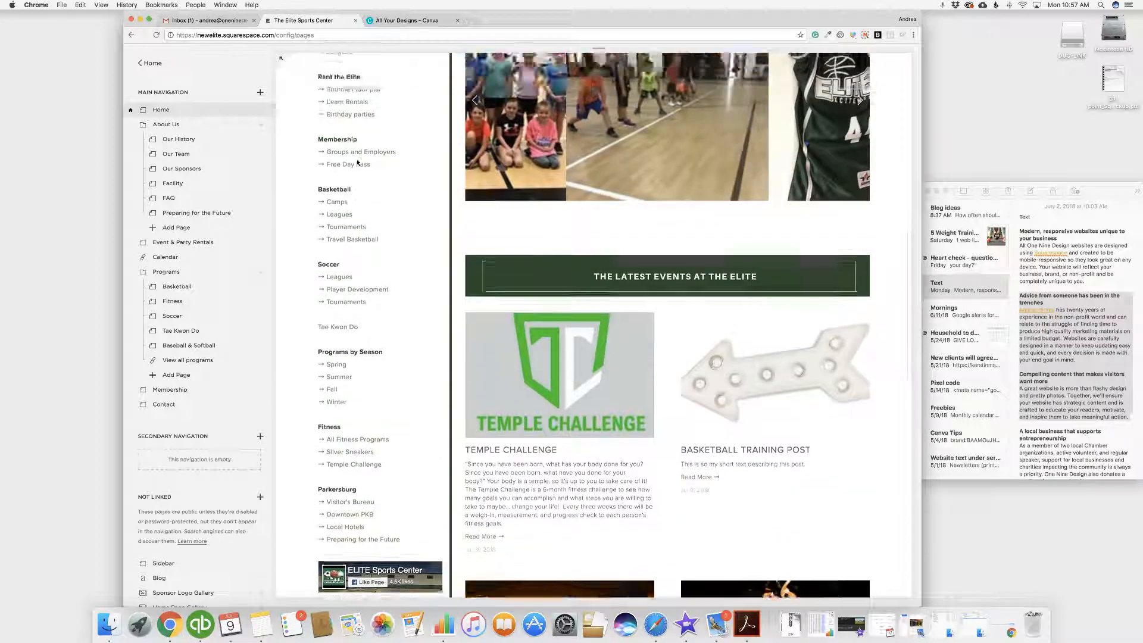
pyautogui.scroll(-2, 357, 162)
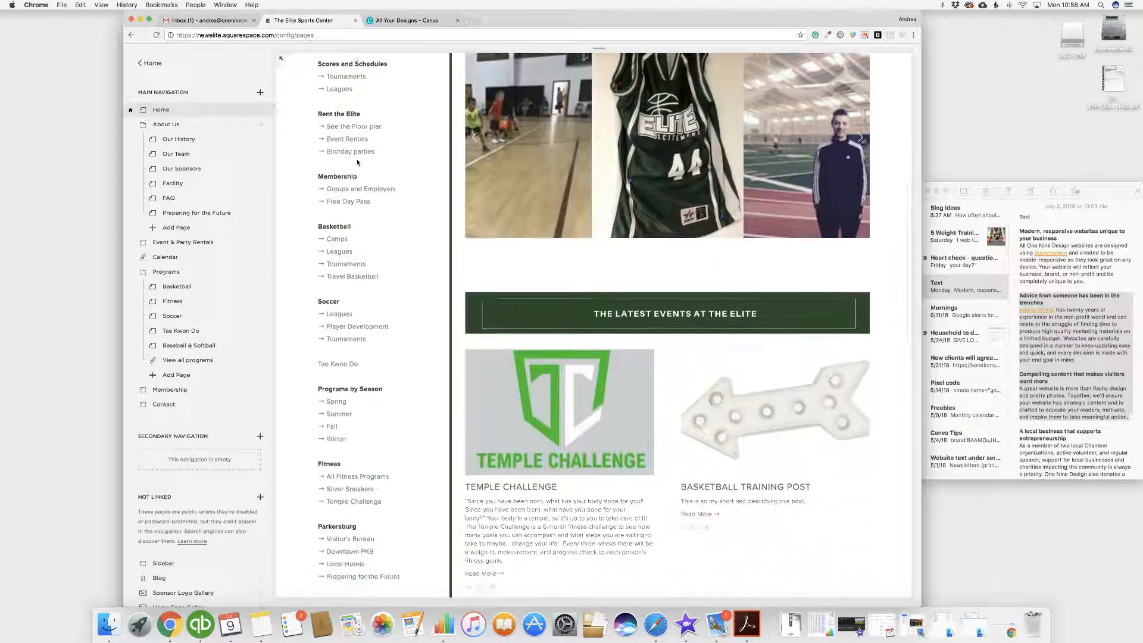
pyautogui.click(345, 238)
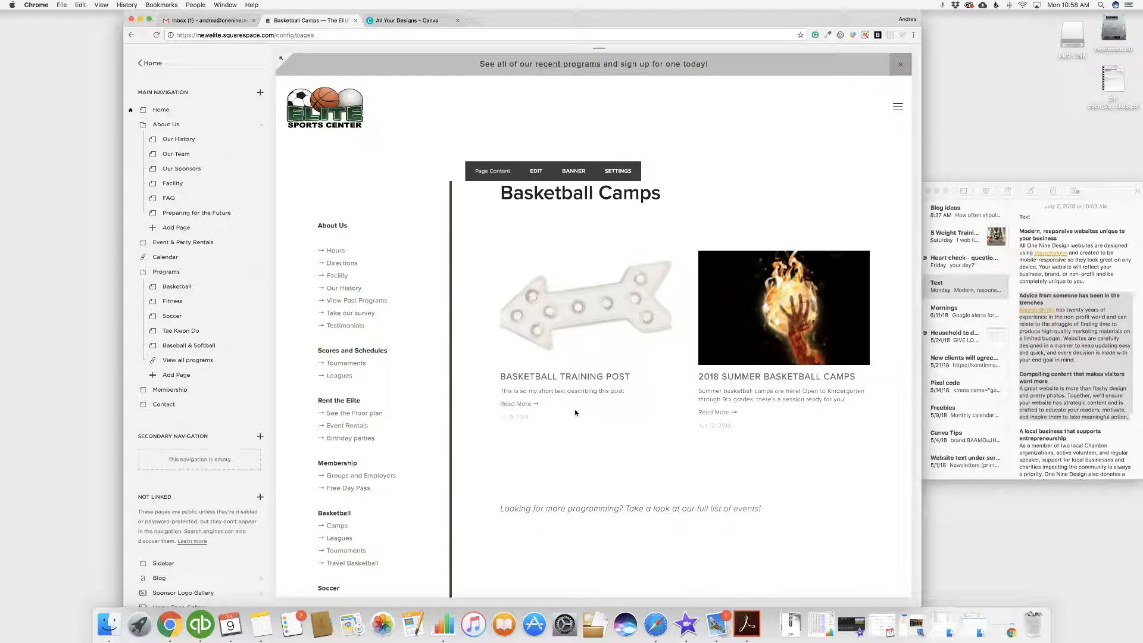
pyautogui.scroll(-3, 575, 412)
pyautogui.scroll(3, 575, 411)
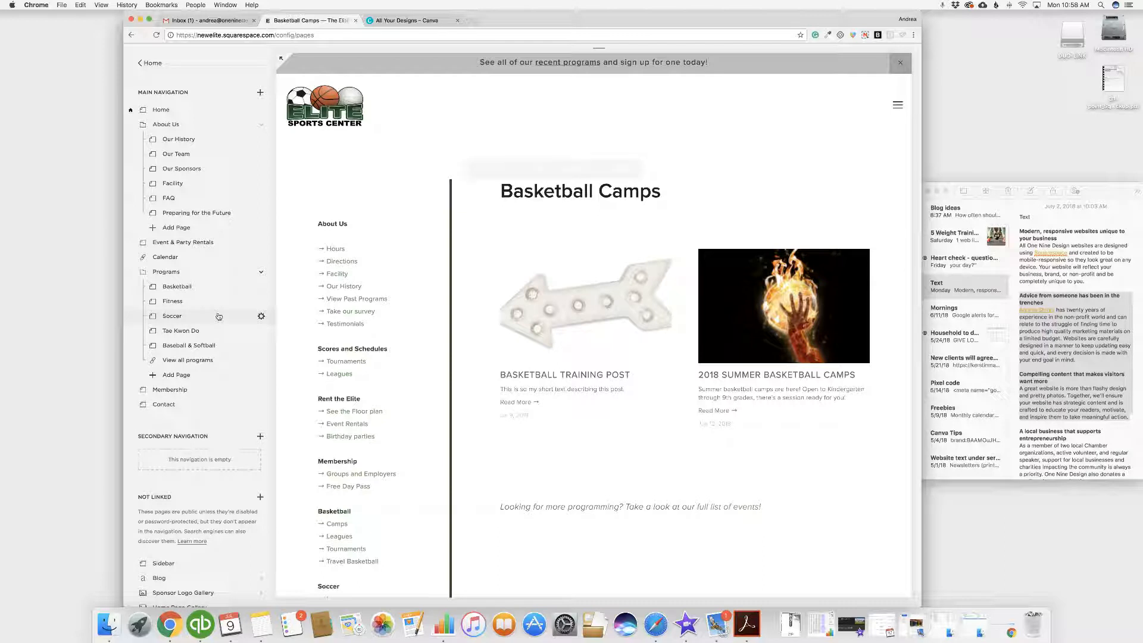
# - Return to the Blog's post list and delete Basketball Training Post
pyautogui.click(177, 577)
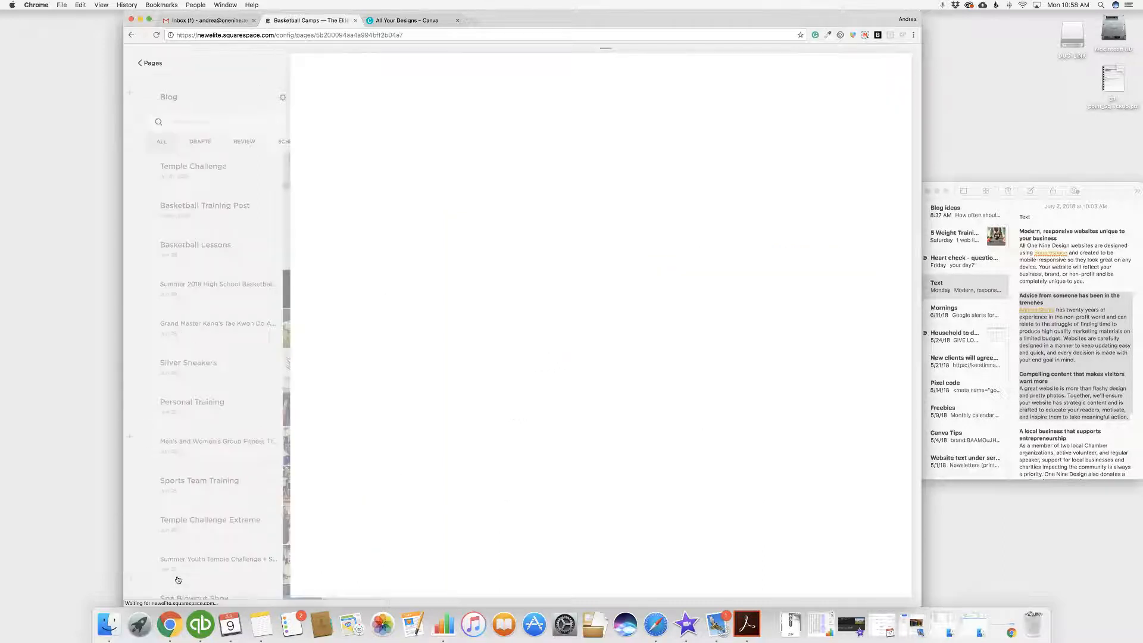
pyautogui.click(185, 224)
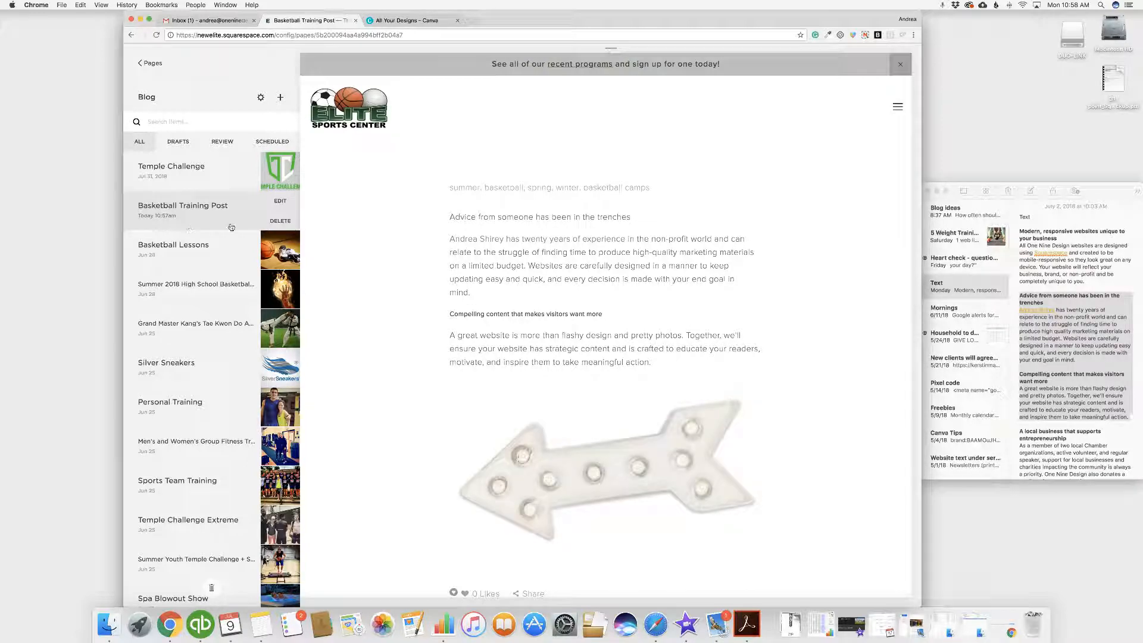
pyautogui.click(288, 222)
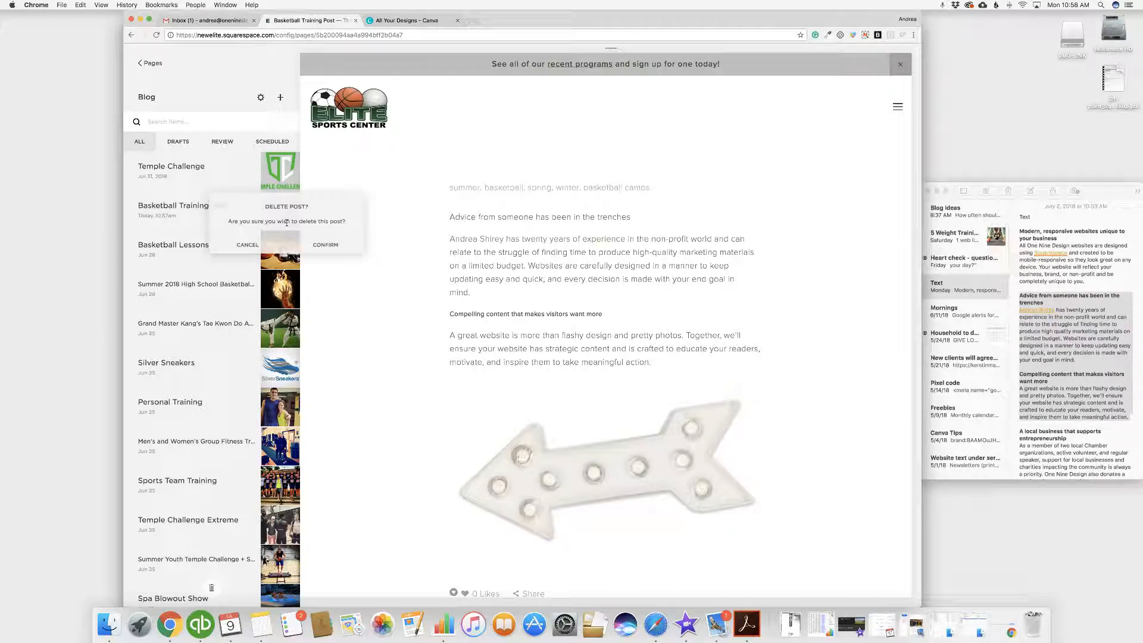
pyautogui.click(337, 247)
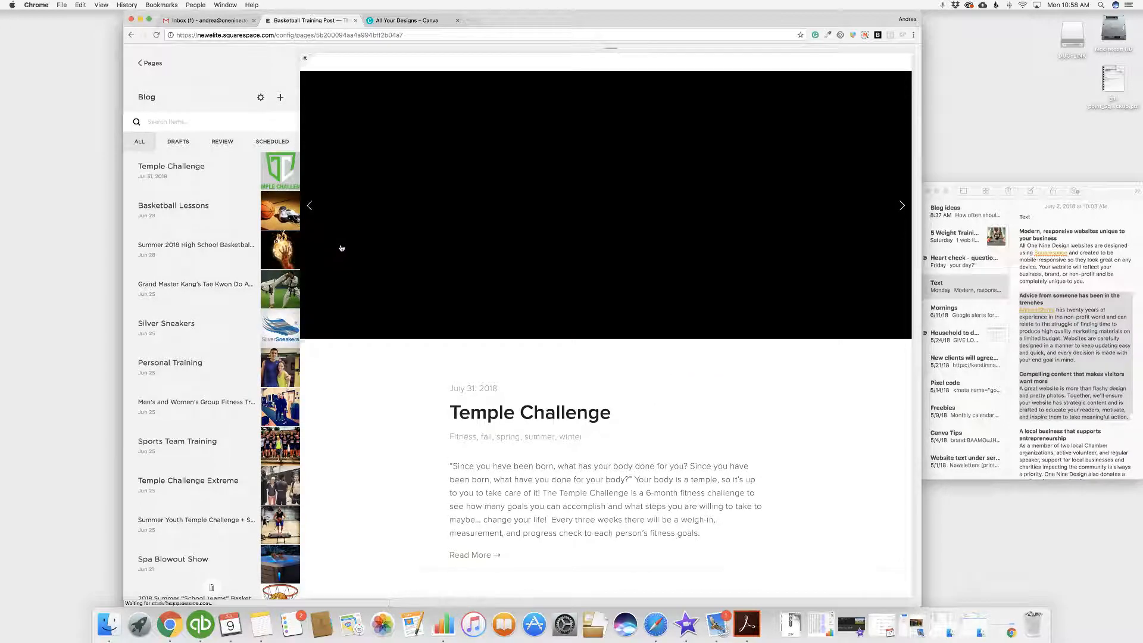